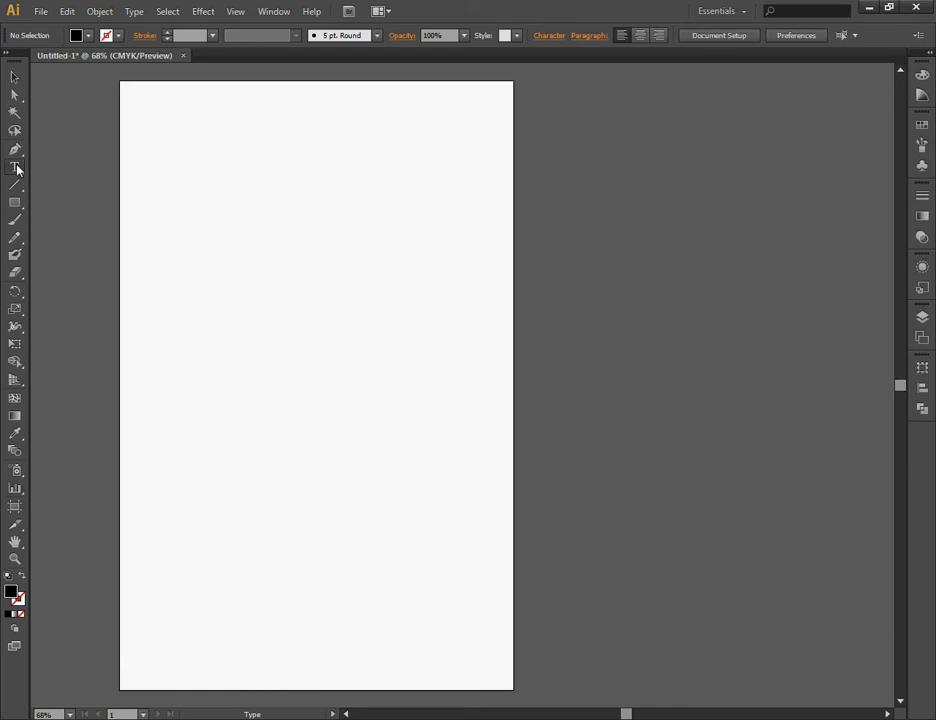
click(204, 231)
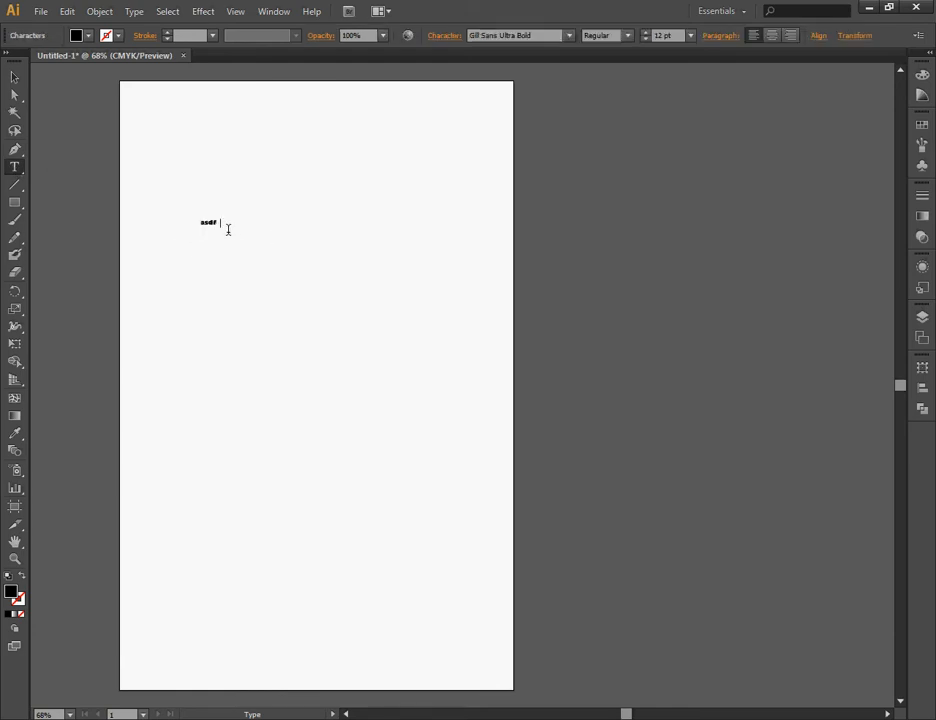
click(15, 77)
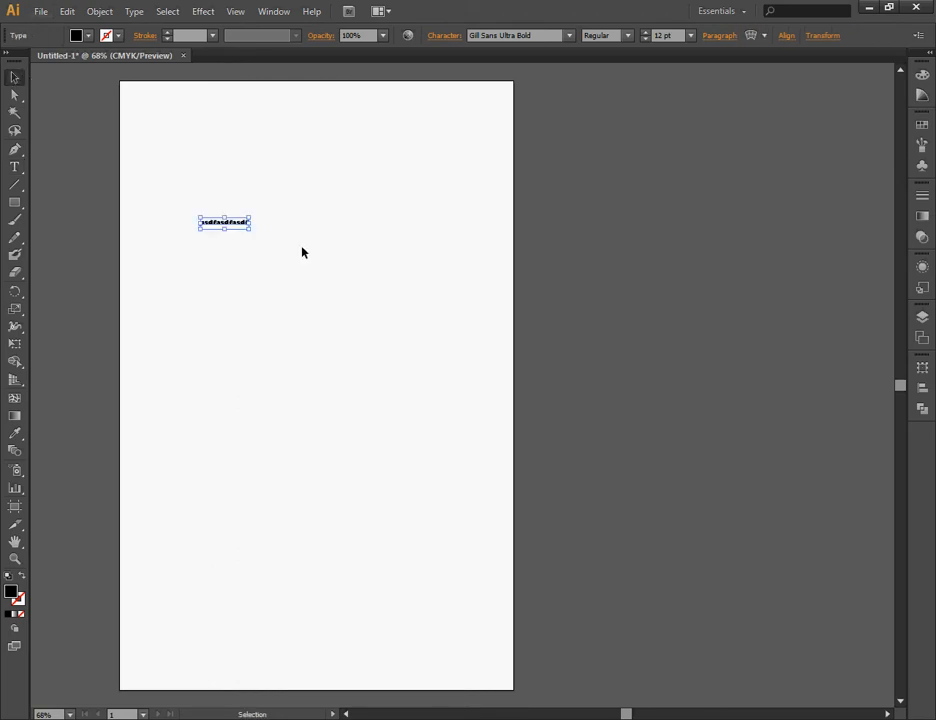
key(Delete)
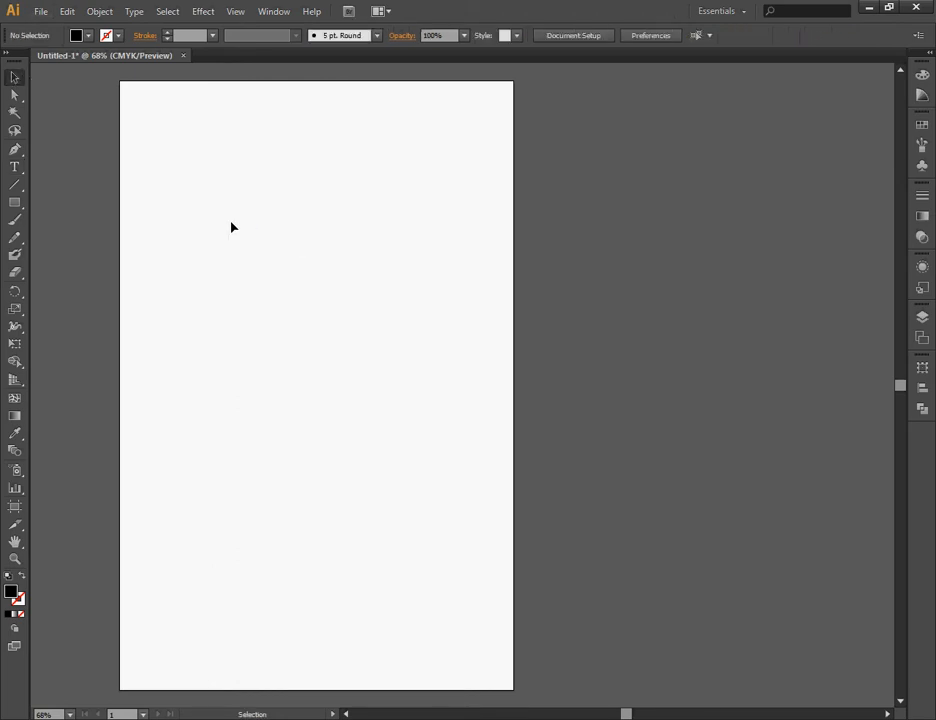
Create an area-text frame across the artboard's upper part containing the word "Superman".
click(15, 168)
drag(153, 172, 377, 280)
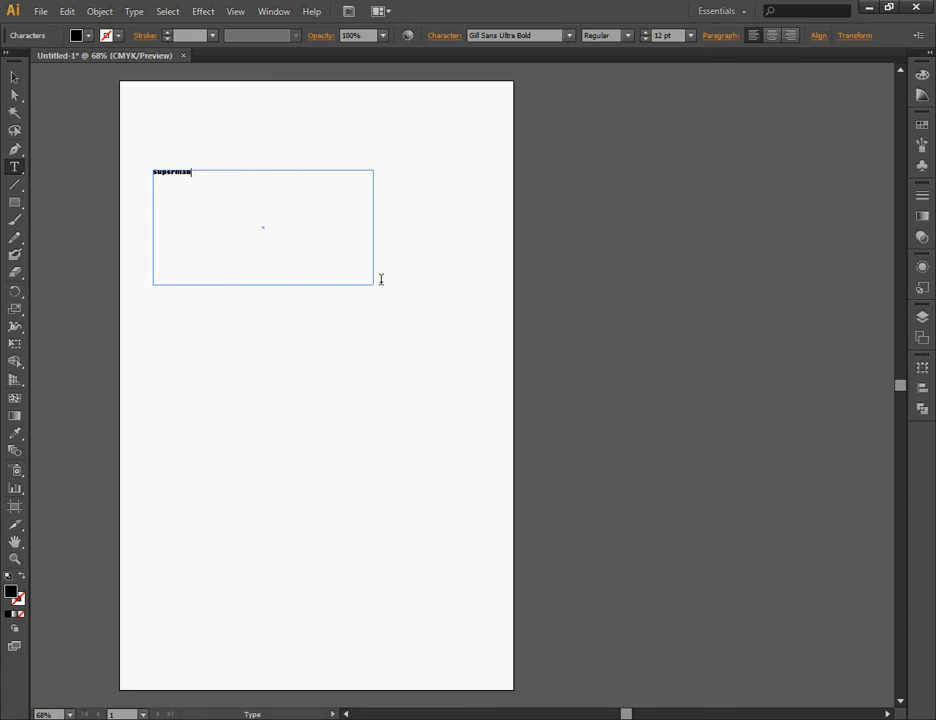
text(superman)
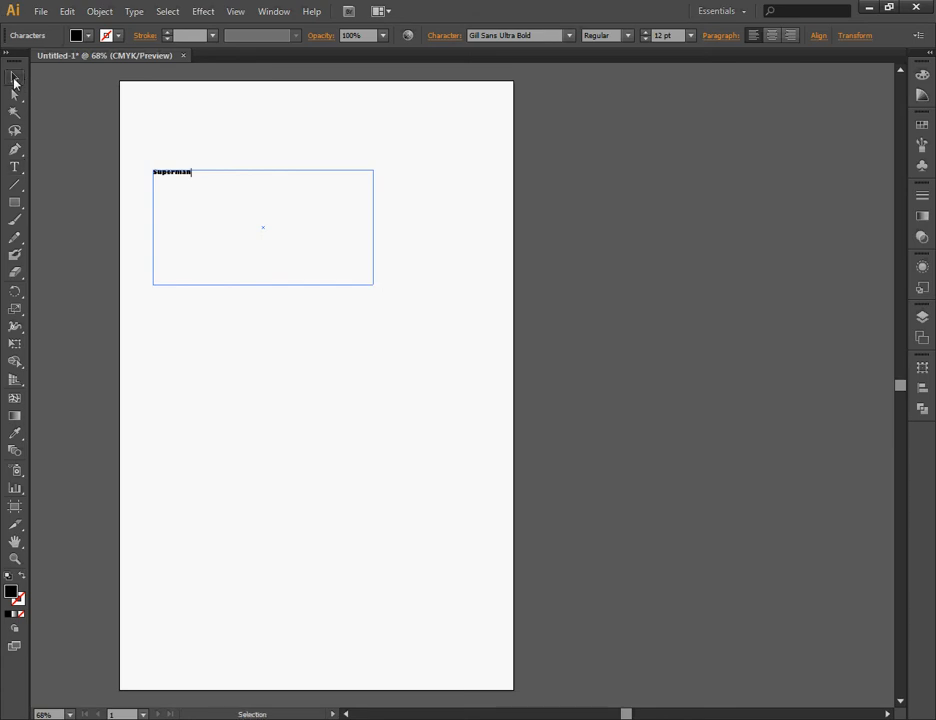
click(15, 77)
Add "Superman" as point text above the text frame, and transform it to about 85 pt with a clockwise tilt.
click(14, 168)
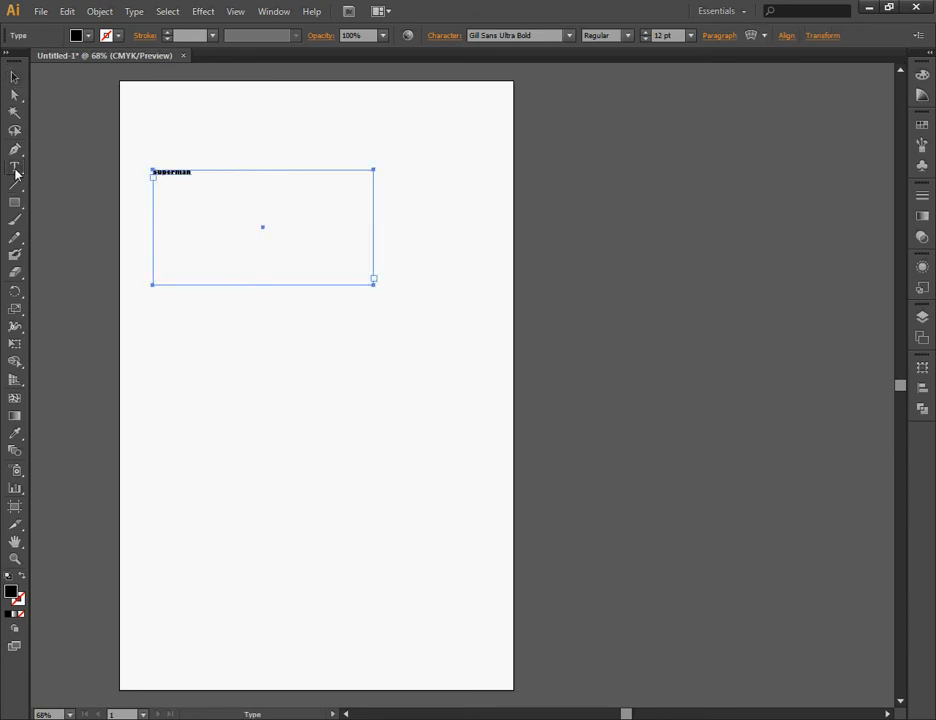
click(150, 118)
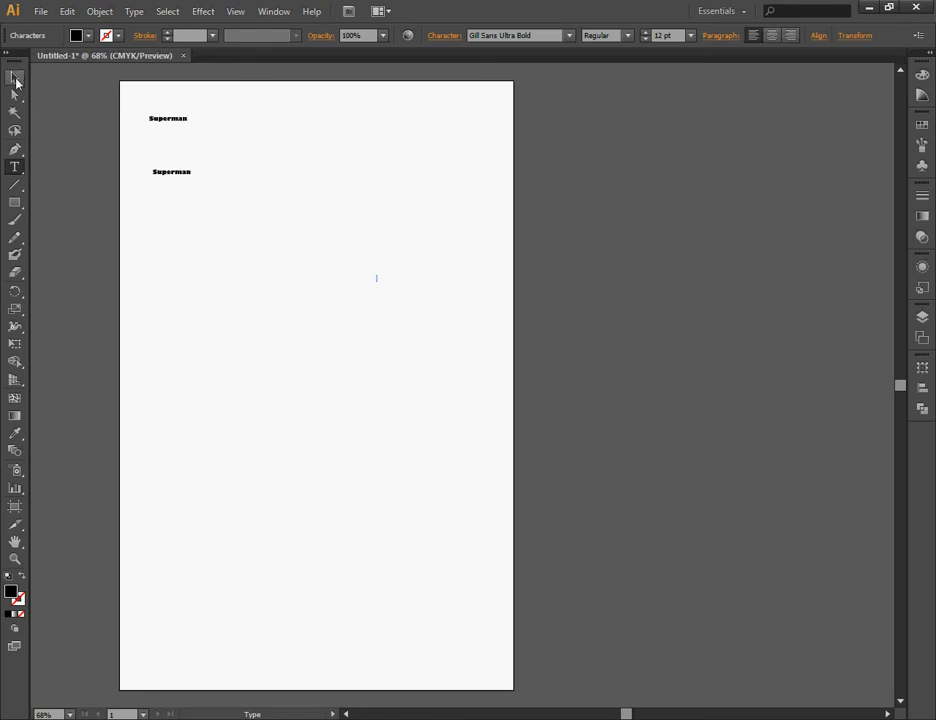
click(15, 78)
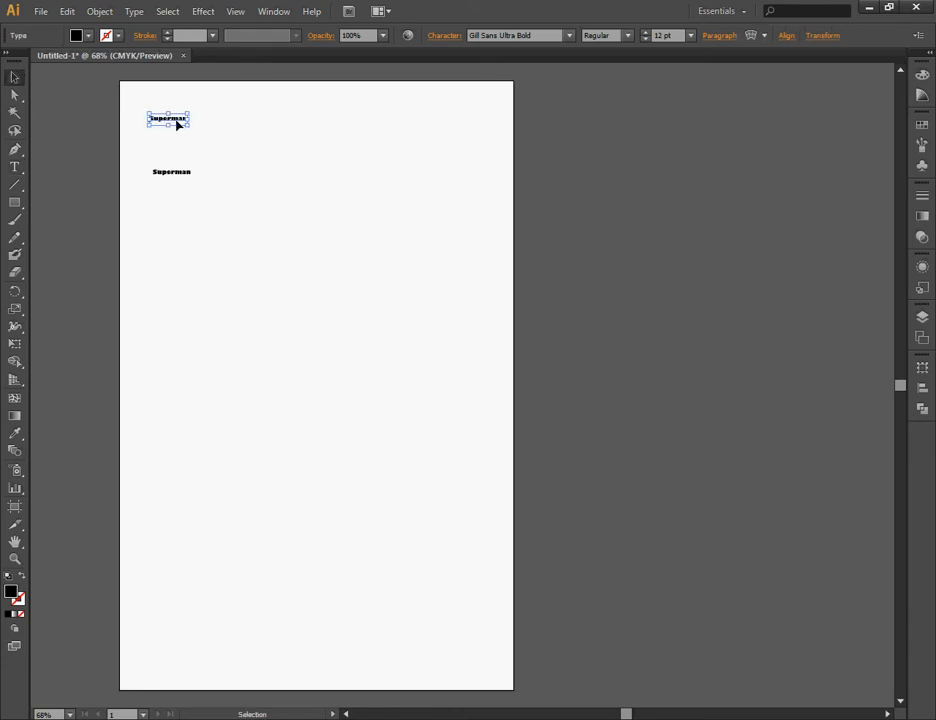
drag(167, 119, 604, 168)
Try to rotate the area-text frame clockwise, and undo the rotation.
click(167, 176)
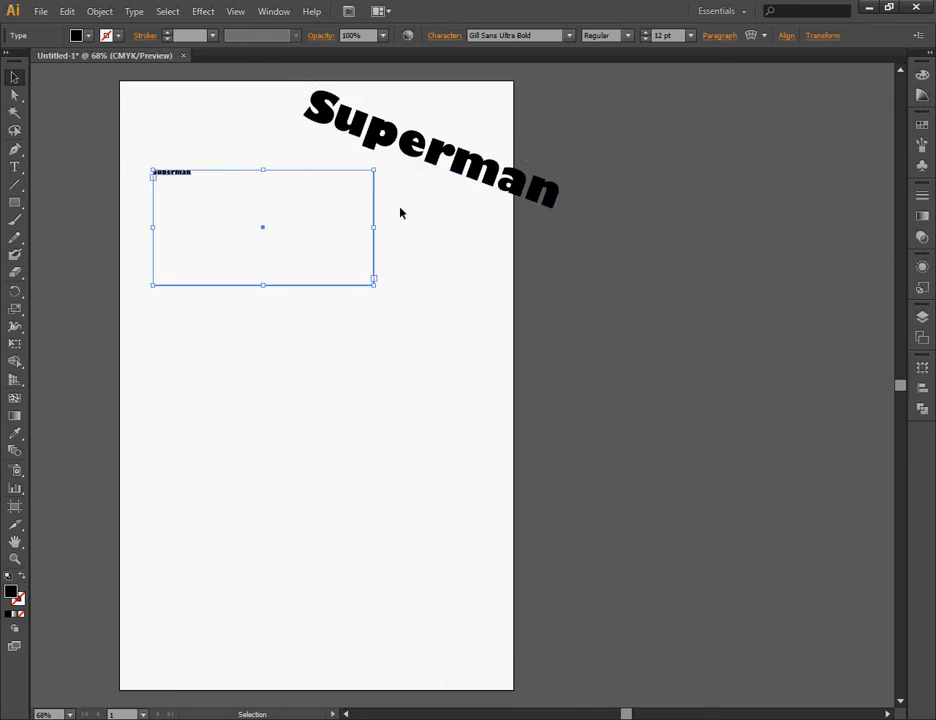
drag(378, 163, 395, 263)
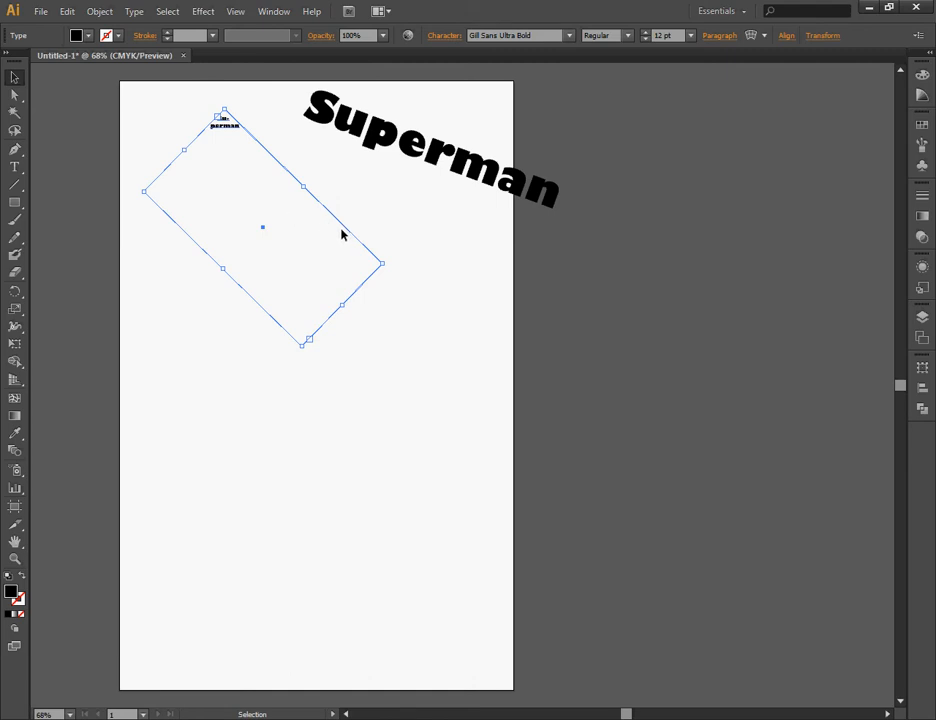
key(ctrl+z)
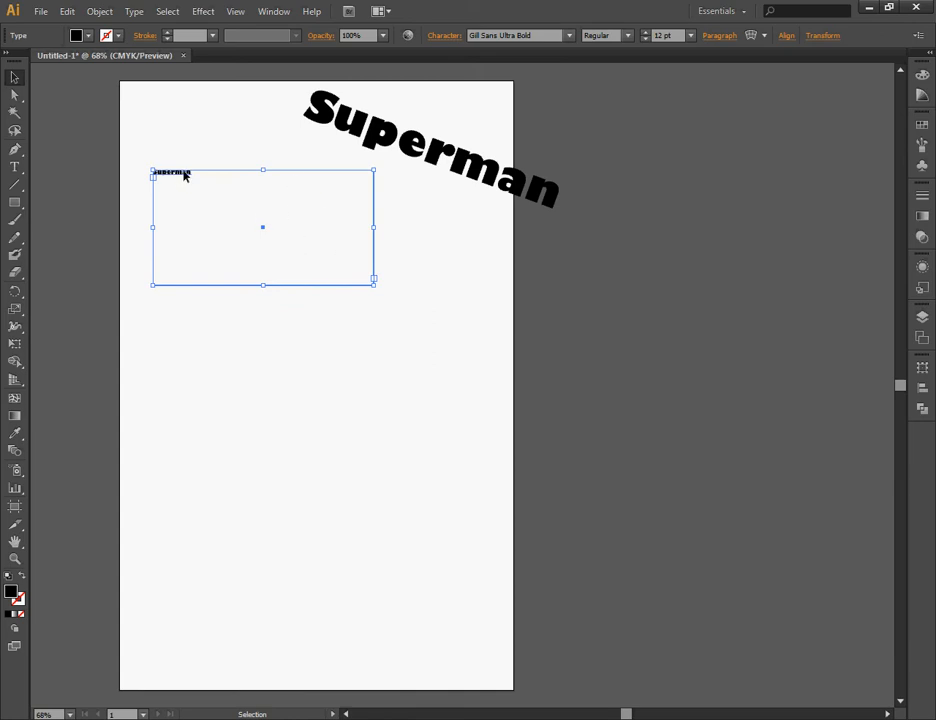
Fill most of the area-text frame with repeated pasted copies of "Superman".
drag(180, 173, 179, 176)
click(200, 209)
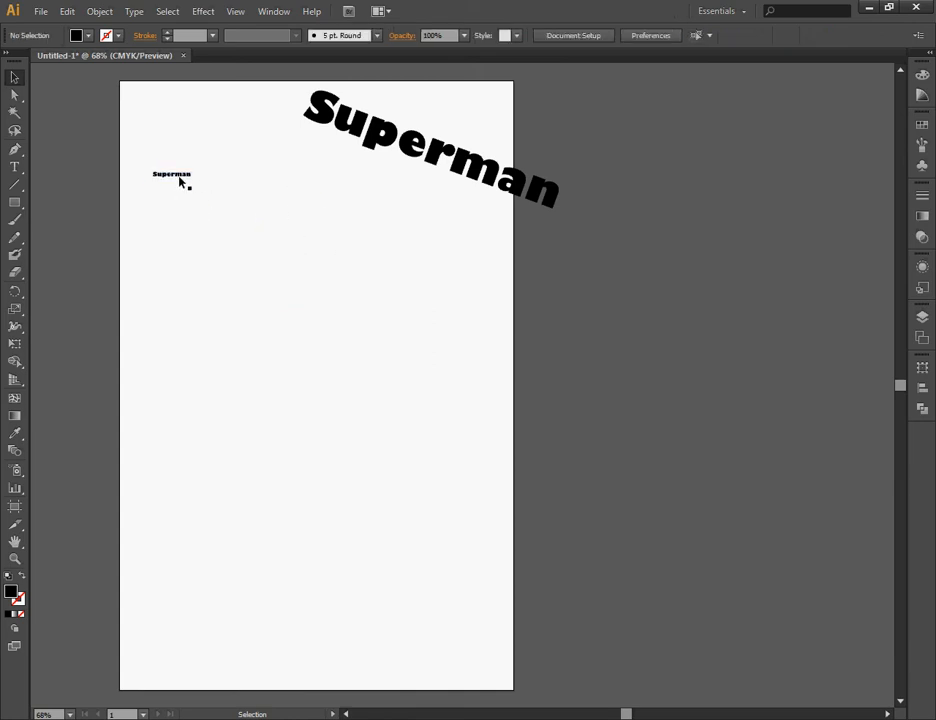
double_click(180, 177)
double_click(178, 174)
key(ctrl+c)
key(Escape)
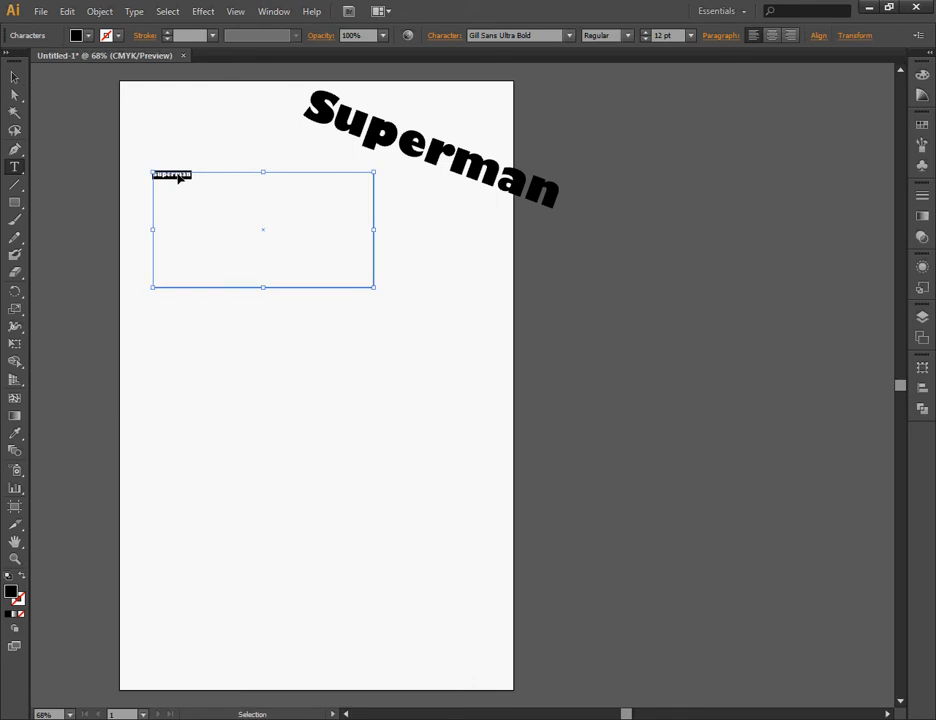
key(ctrl+v)
key(ctrl+v)
key(ctrl+v)
key(ctrl+v)
key(ctrl+v)
key(ctrl+v)
key(ctrl+v)
key(ctrl+v)
key(ctrl+v)
key(ctrl+v)
key(ctrl+v)
key(ctrl+v)
key(ctrl+v)
key(ctrl+v)
key(ctrl+v)
key(ctrl+v)
key(ctrl+v)
key(ctrl+v)
key(ctrl+v)
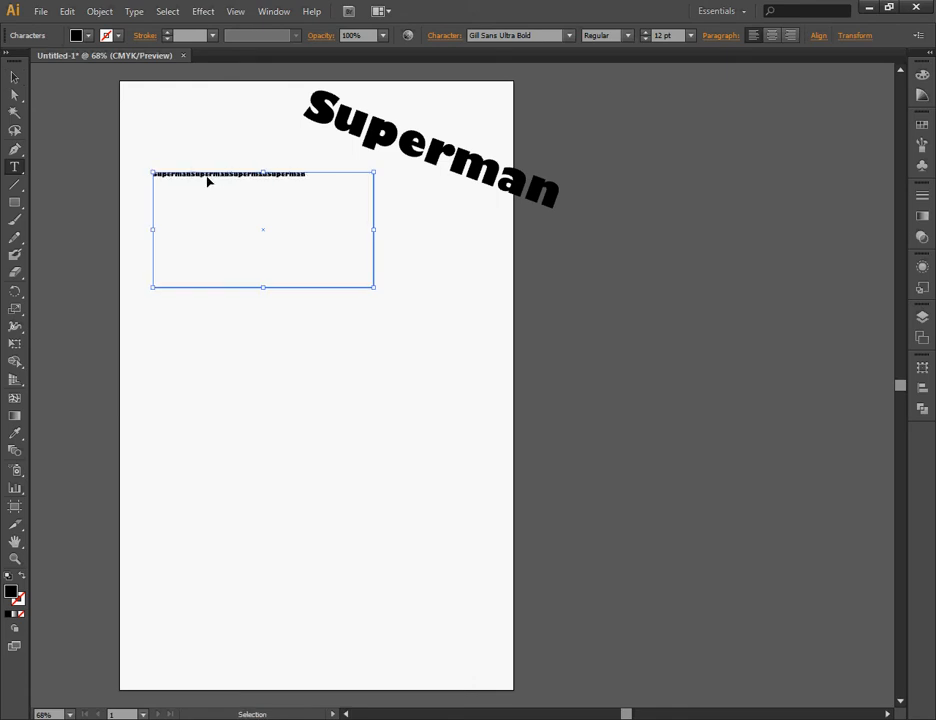
key(ctrl+v)
key(ctrl+v)
key(ctrl+v)
key(ctrl+v)
key(ctrl+v)
key(ctrl+v)
key(ctrl+v)
key(ctrl+v)
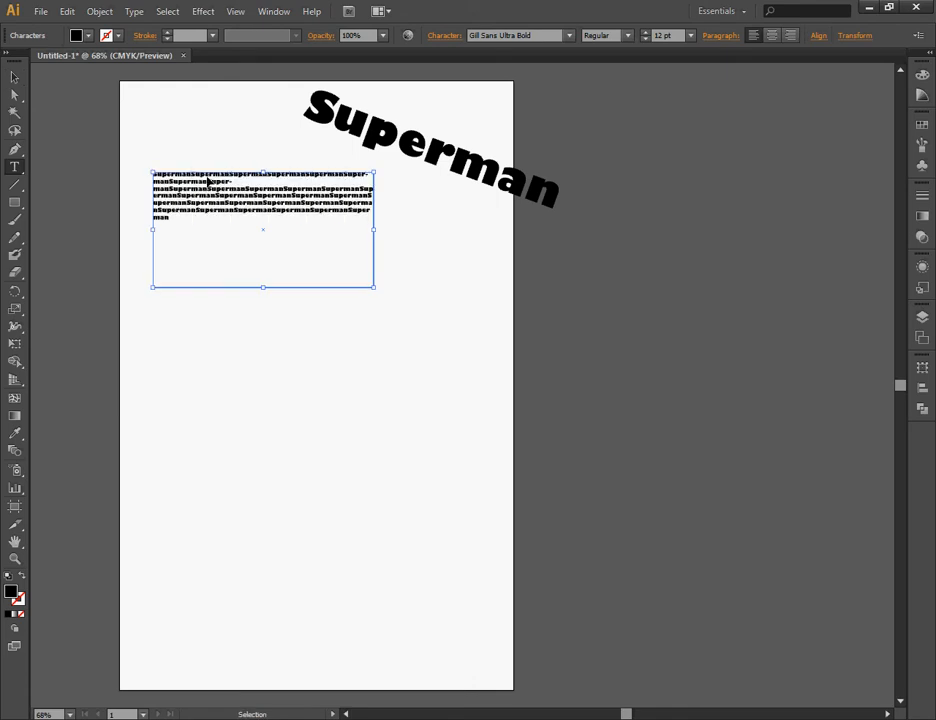
key(ctrl+v)
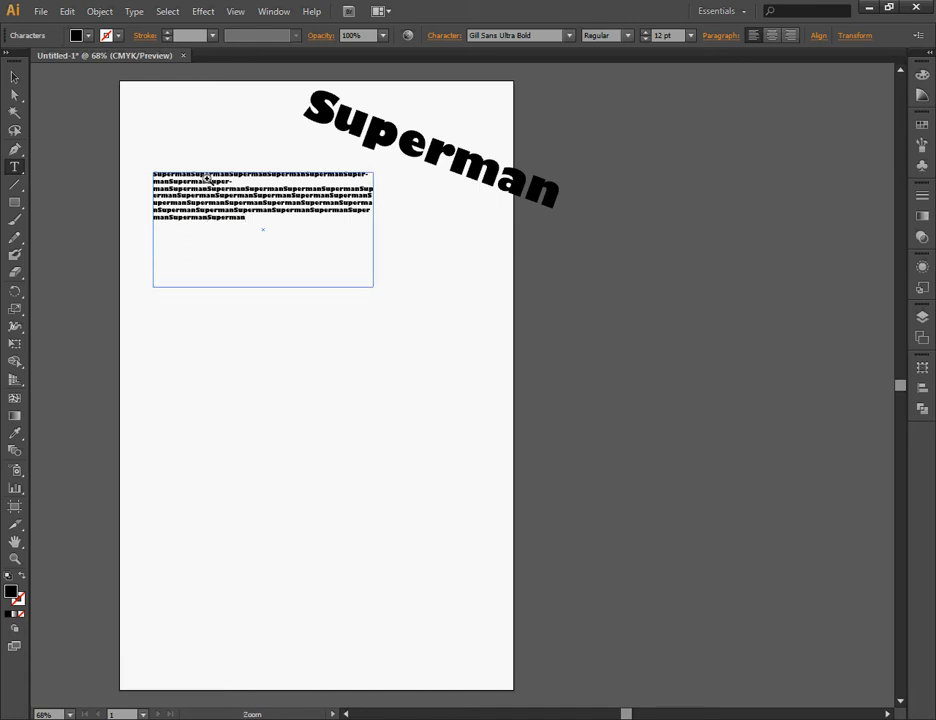
key(ctrl+v)
key(ctrl+v)
key(ctrl+v)
key(ctrl+v)
key(ctrl+v)
key(ctrl+v)
key(ctrl+v)
key(ctrl+v)
key(ctrl+v)
key(ctrl+v)
key(ctrl+v)
key(ctrl+v)
key(ctrl+v)
key(ctrl+v)
key(ctrl+v)
key(ctrl+v)
key(ctrl+v)
key(ctrl+v)
key(ctrl+v)
key(ctrl+v)
key(ctrl+v)
key(ctrl+v)
key(ctrl+v)
key(ctrl+v)
key(ctrl+v)
key(ctrl+v)
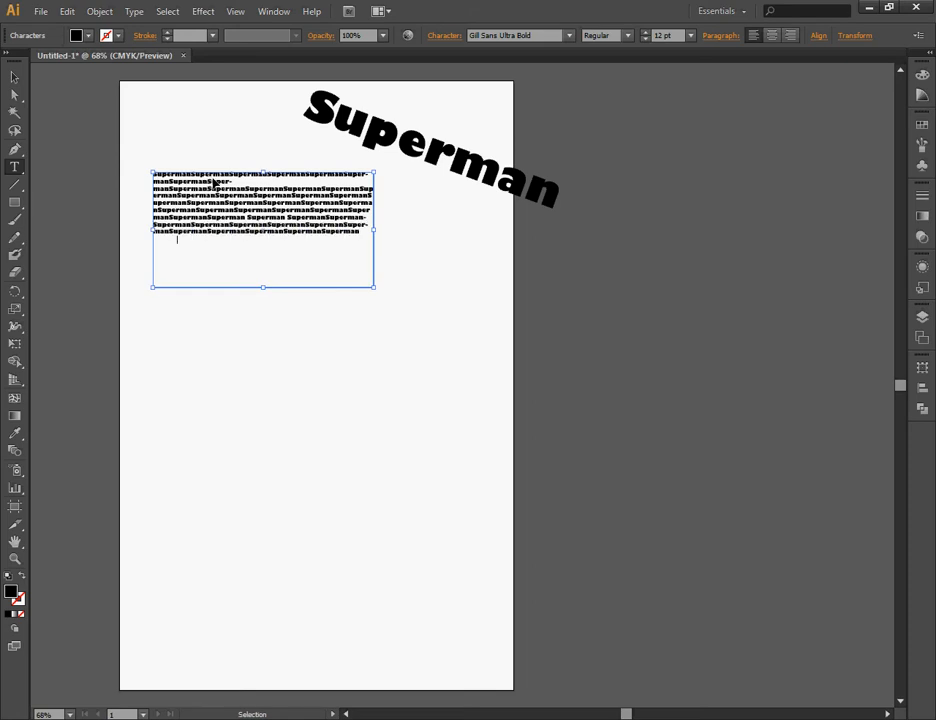
key(ctrl+v)
key(ctrl+v)
key(ctrl+v)
key(ctrl+v)
key(ctrl+v)
key(ctrl+v)
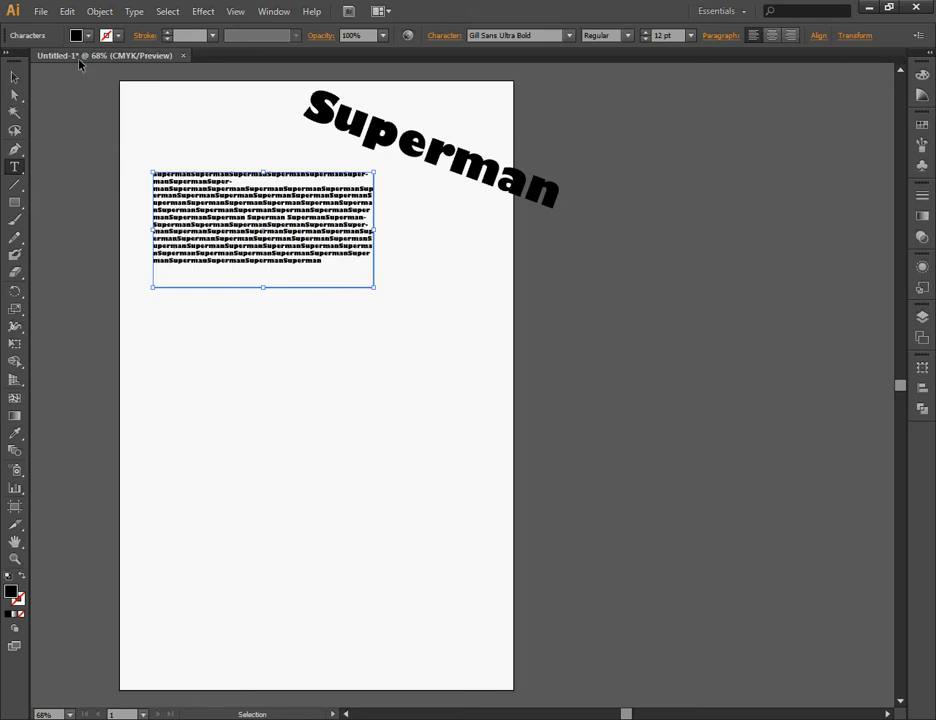
key(Escape)
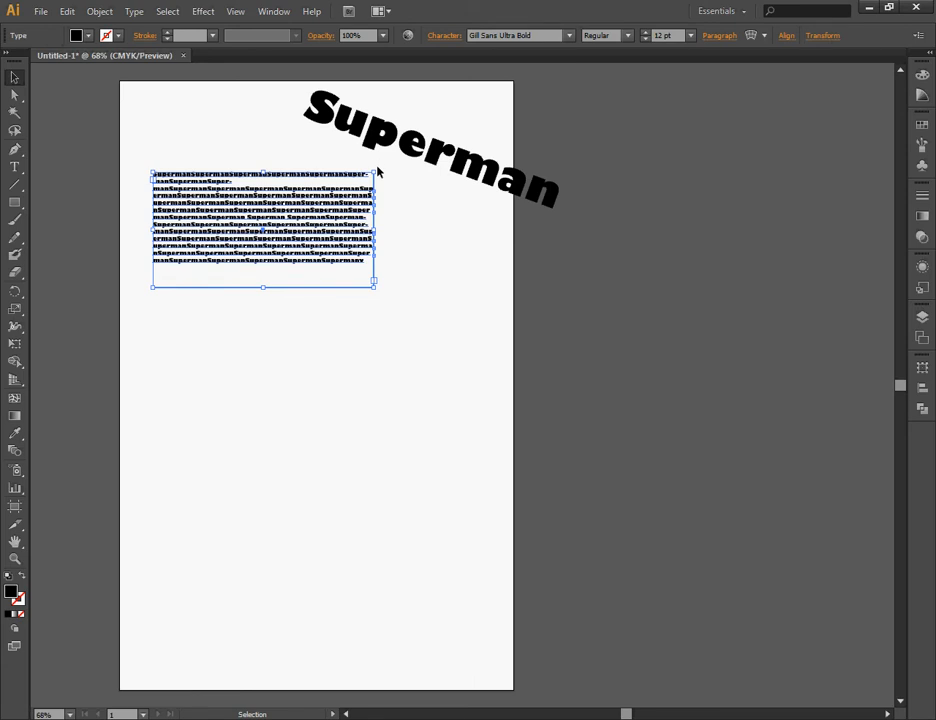
Try rotating the filled area-text frame, undo back to the unrotated frame, and delete it from the artboard.
drag(377, 165, 386, 230)
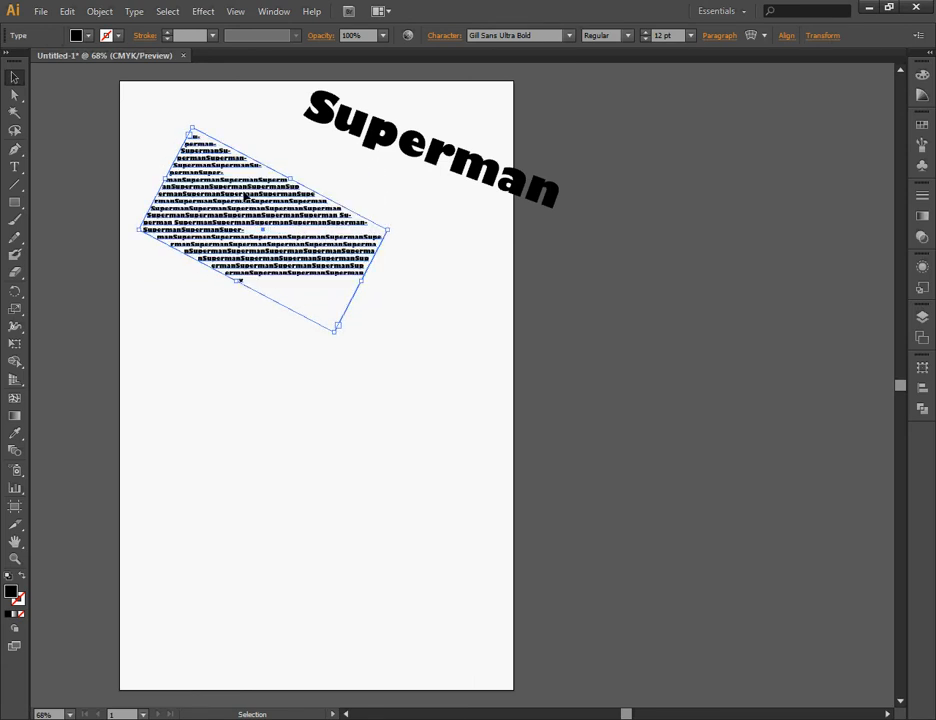
key(Delete)
drag(399, 150, 291, 288)
key(ctrl+z)
key(ctrl+z)
key(ctrl+z)
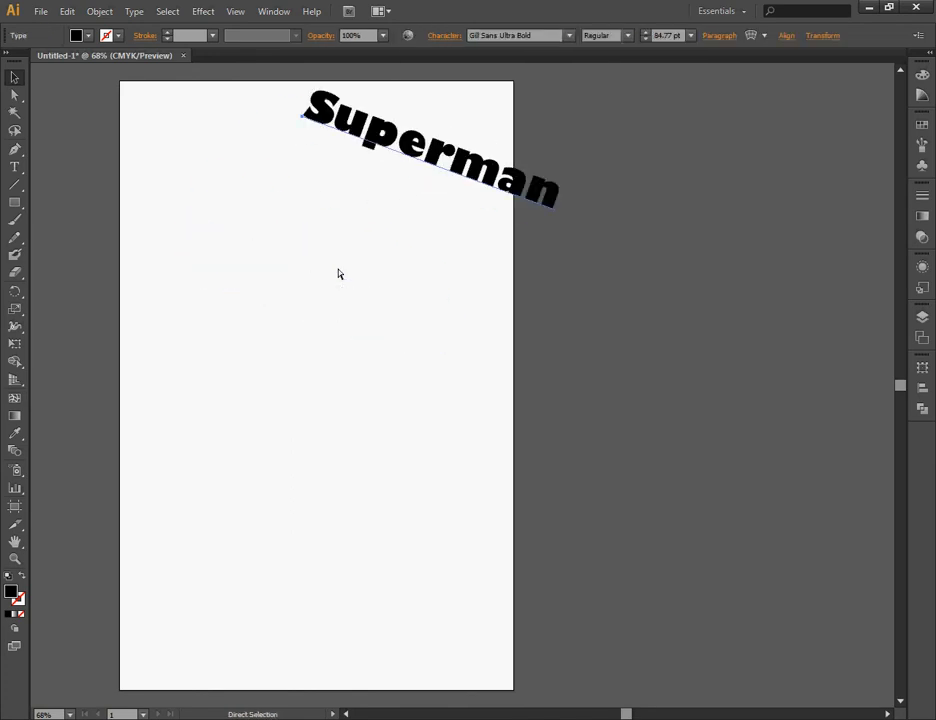
key(ctrl+z)
key(ctrl+z)
key(ctrl+z)
key(ctrl+z)
key(ctrl+z)
key(ctrl+z)
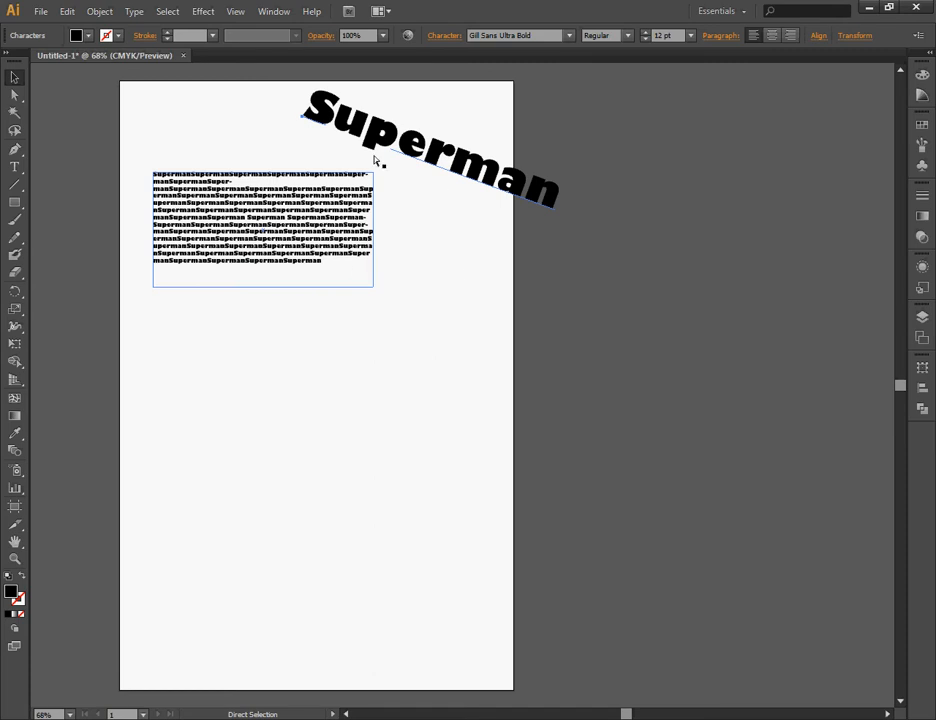
key(ctrl+z)
key(ctrl+z)
key(ctrl+z)
key(ctrl+z)
key(ctrl+z)
key(ctrl+z)
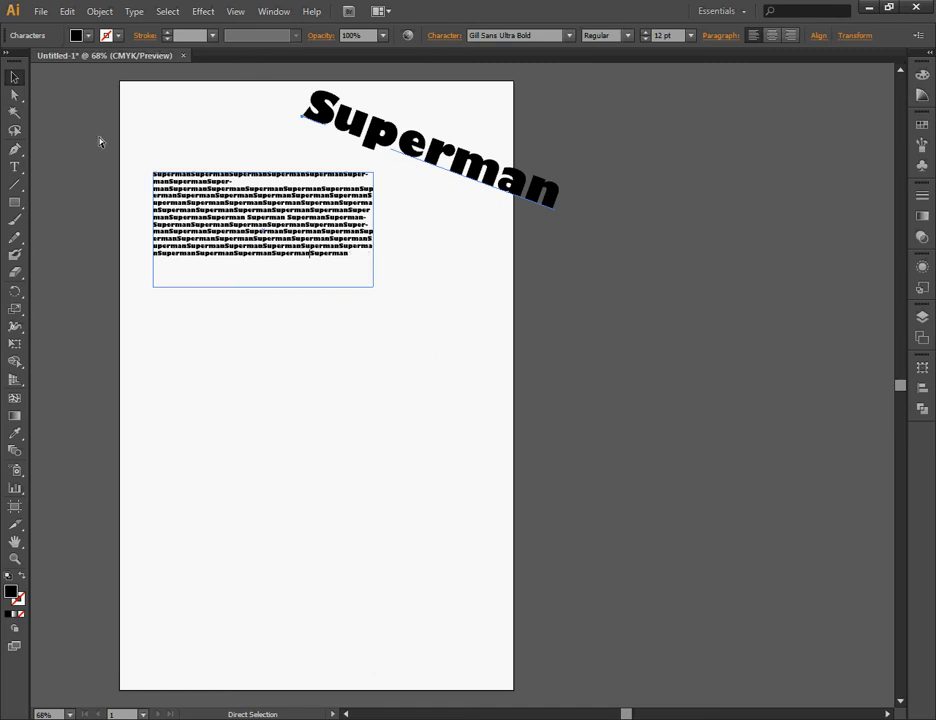
click(14, 77)
key(Delete)
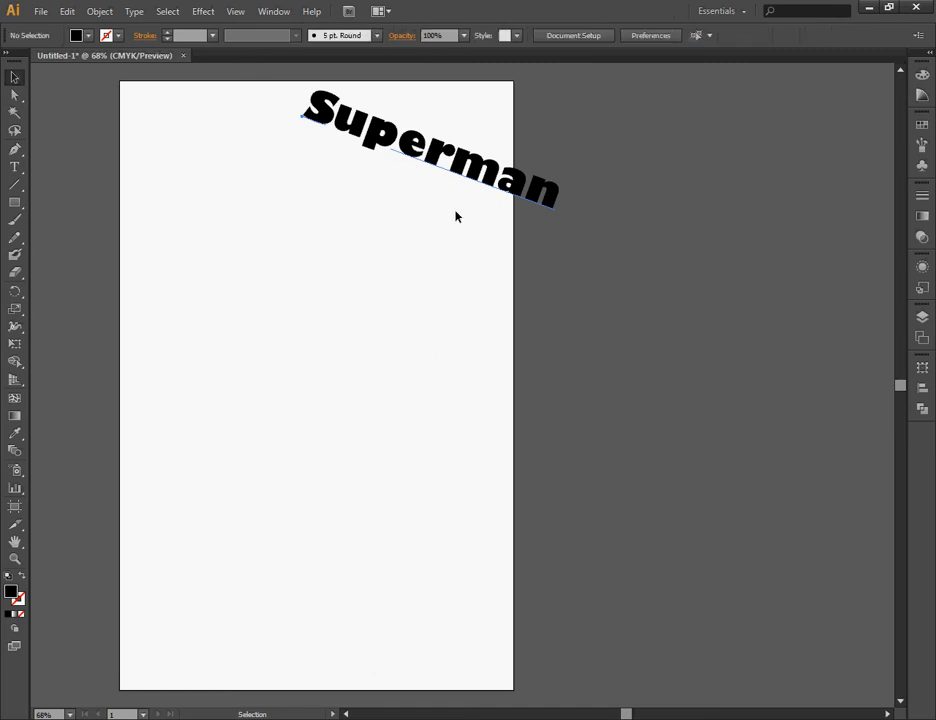
Move the large "Superman" text into the artboard's upper middle area and rotate it to horizontal.
drag(440, 195, 318, 333)
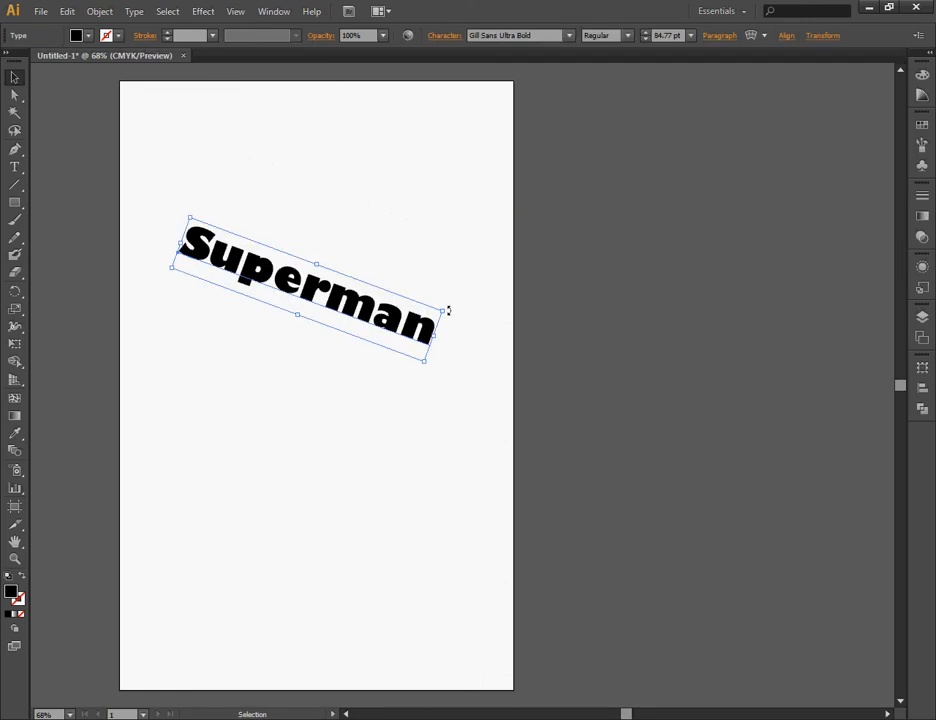
drag(448, 311, 440, 265)
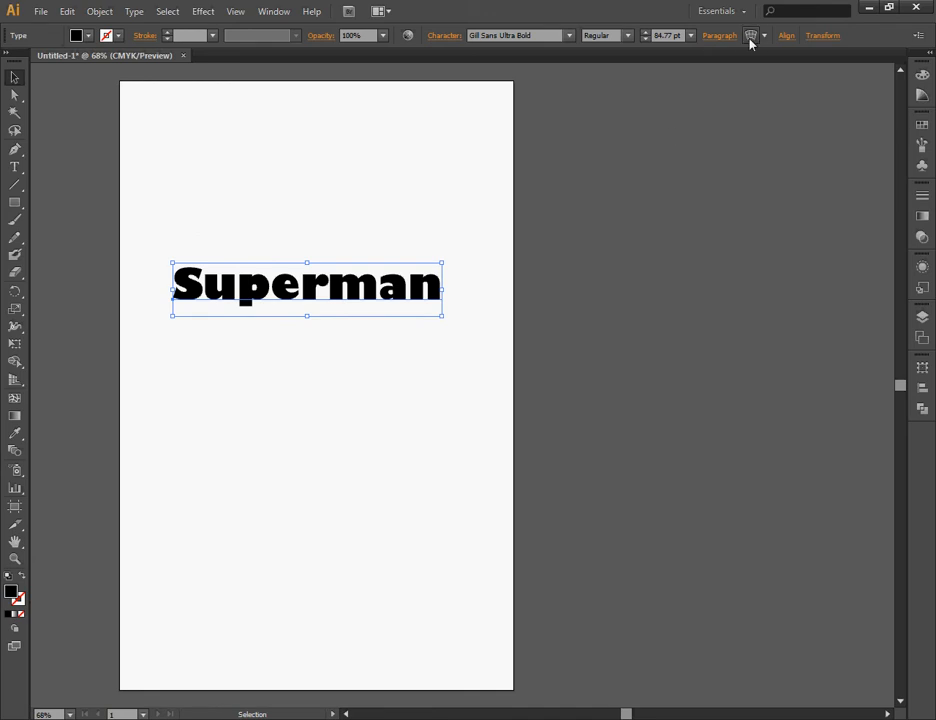
Warp the "Superman" text with a horizontal Arc: bend 26%, horizontal distortion -50%, vertical distortion 7%, checking the preview.
drag(783, 331, 601, 218)
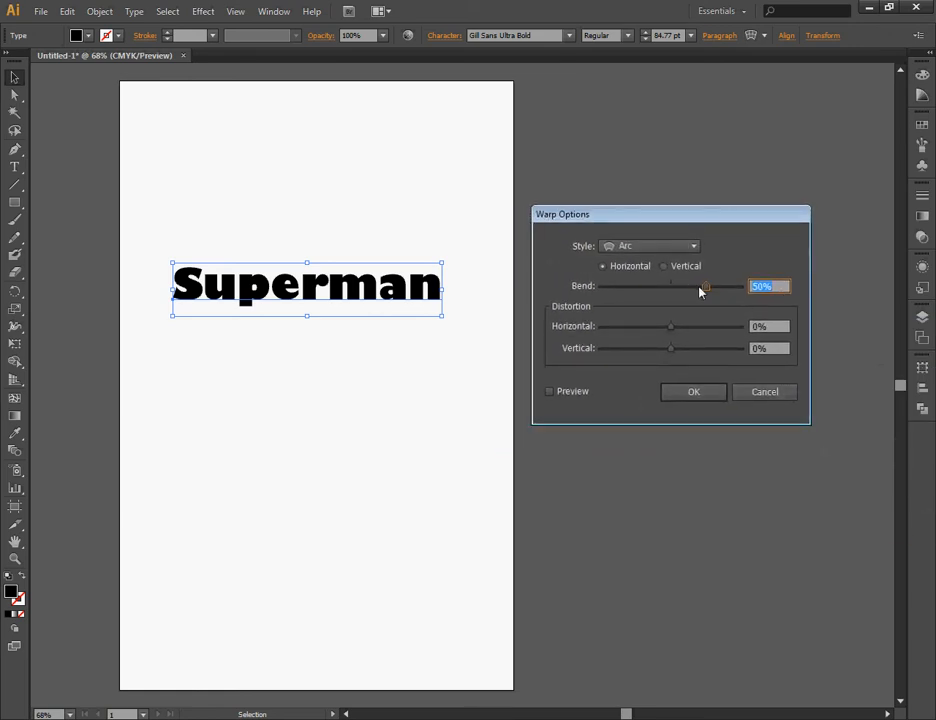
click(549, 391)
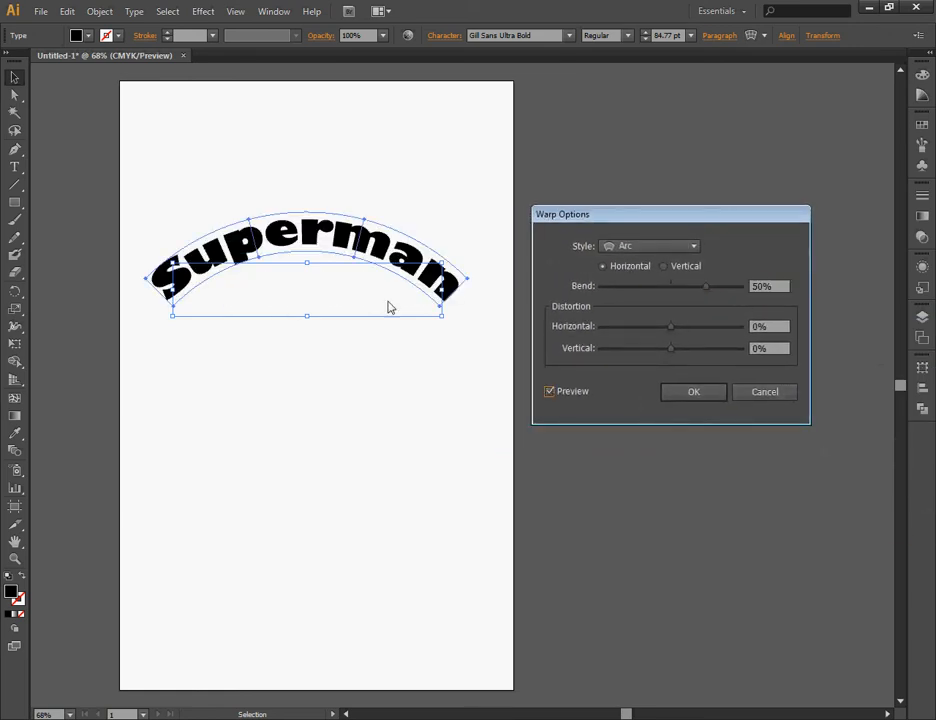
drag(707, 290, 690, 290)
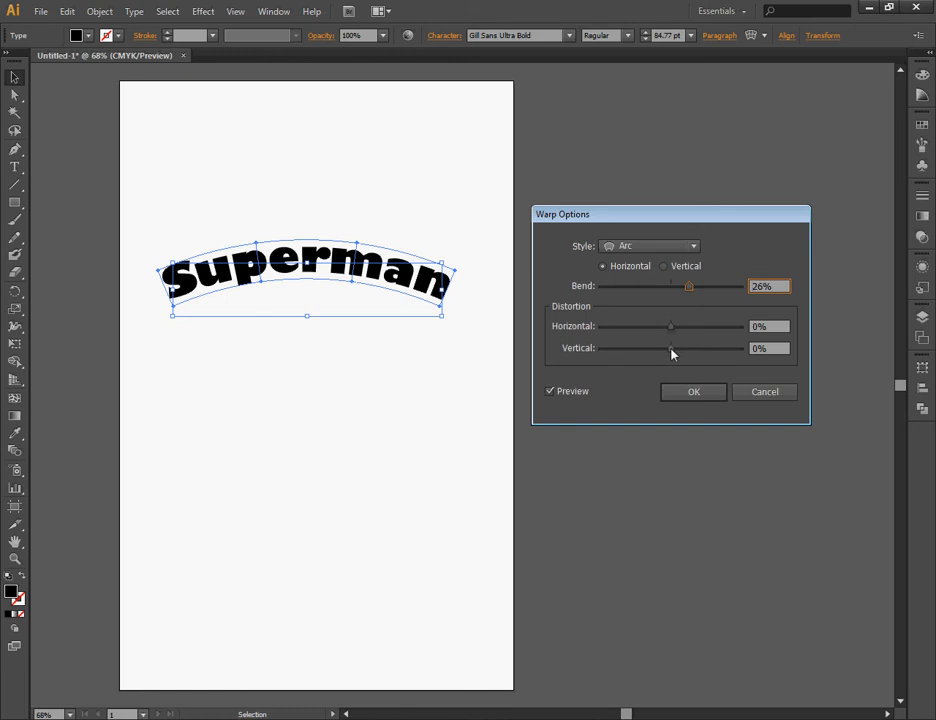
mouse_move(672, 353)
mouse_down()
mouse_move(666, 330)
mouse_move(640, 333)
mouse_move(662, 351)
mouse_move(654, 355)
mouse_move(673, 356)
mouse_move(633, 328)
mouse_move(677, 349)
mouse_up()
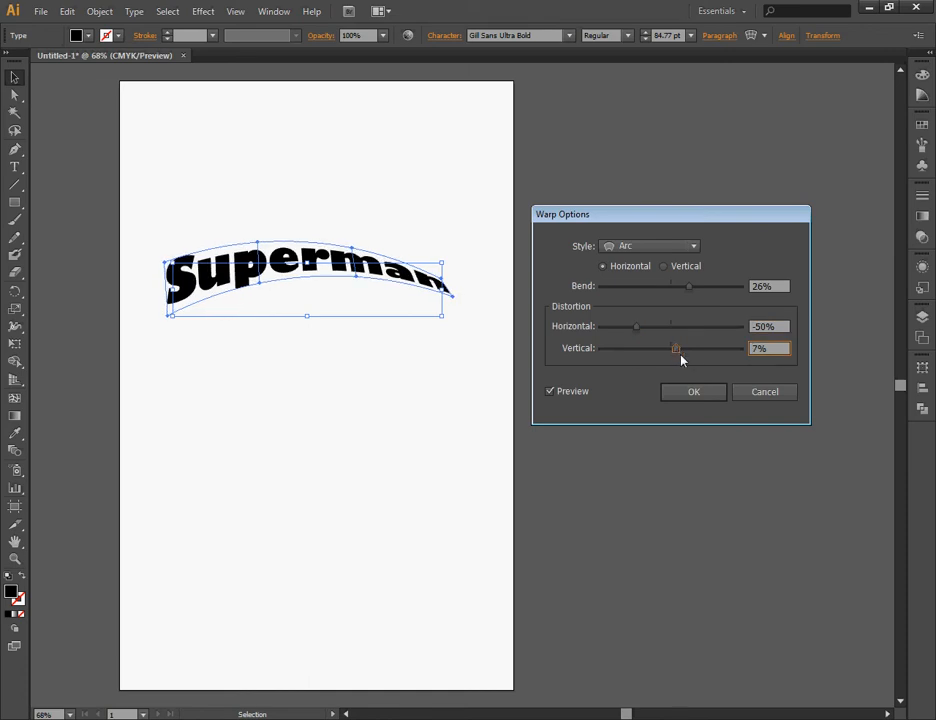
click(701, 397)
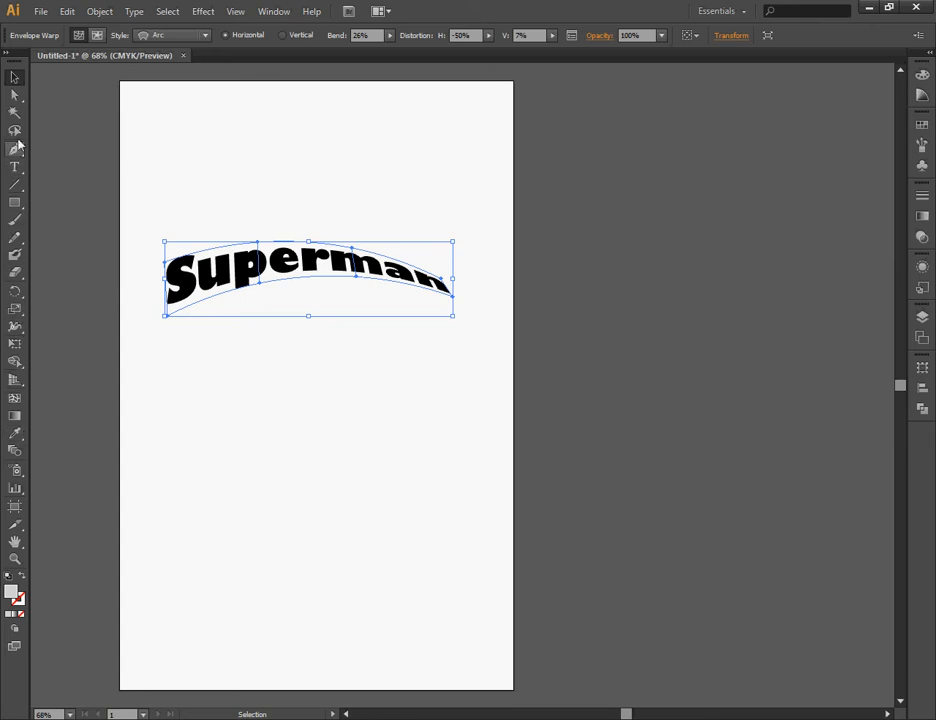
Reshape the warp envelope by moving its lower-right corner anchor slightly up and inward, and deselect the text.
click(16, 97)
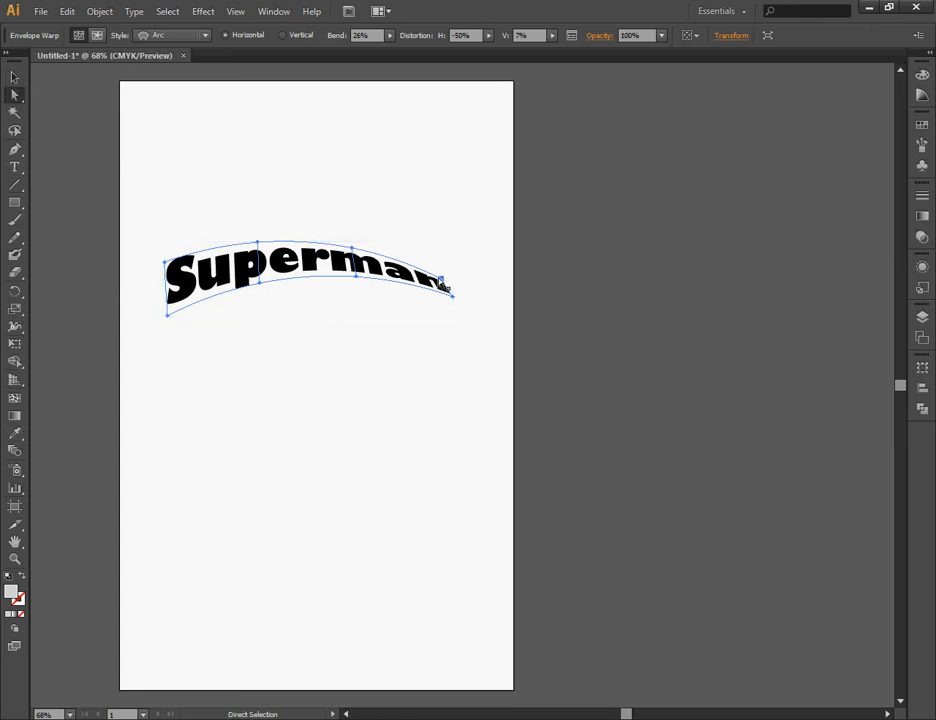
click(451, 294)
drag(455, 303, 443, 291)
click(15, 77)
click(470, 229)
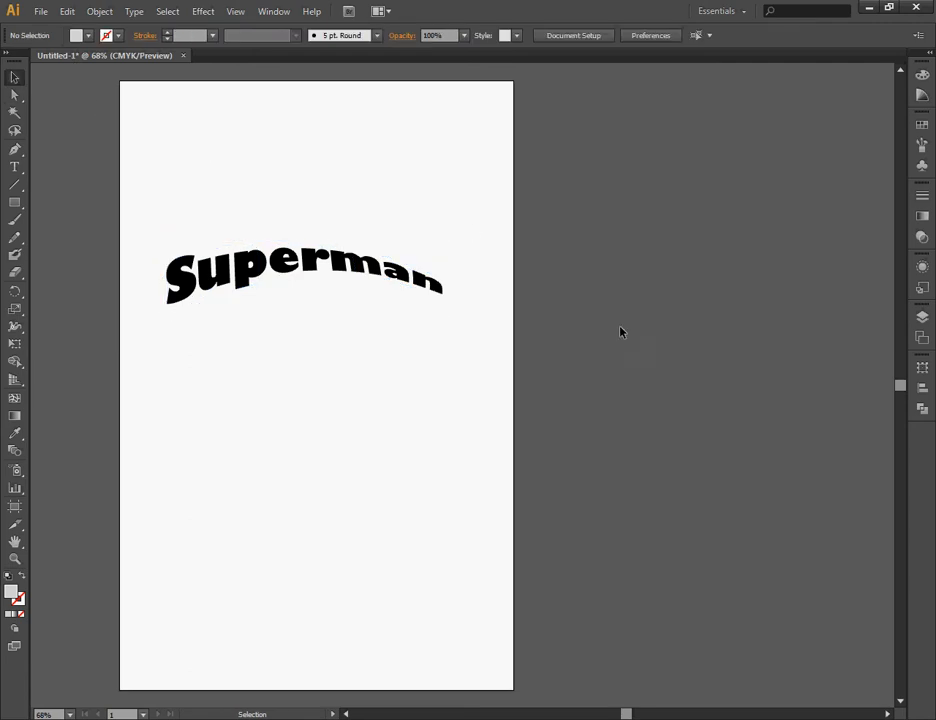
Duplicate the warped "Superman" above the original, edit the copy's wording to "Supaman", and leave the envelope's isolation mode.
drag(292, 268, 305, 145)
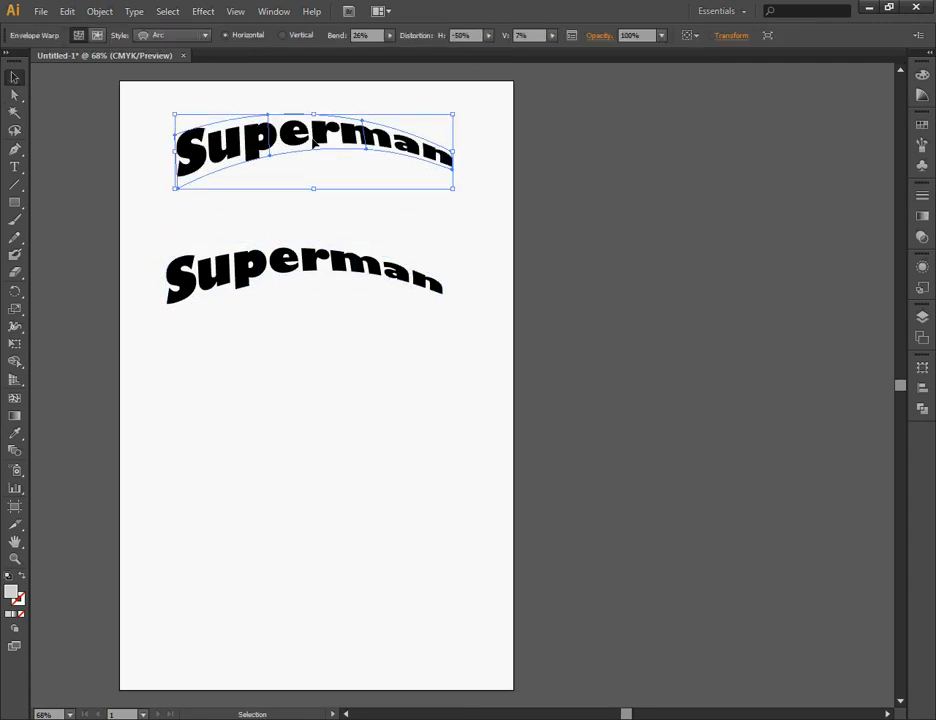
double_click(312, 144)
double_click(310, 142)
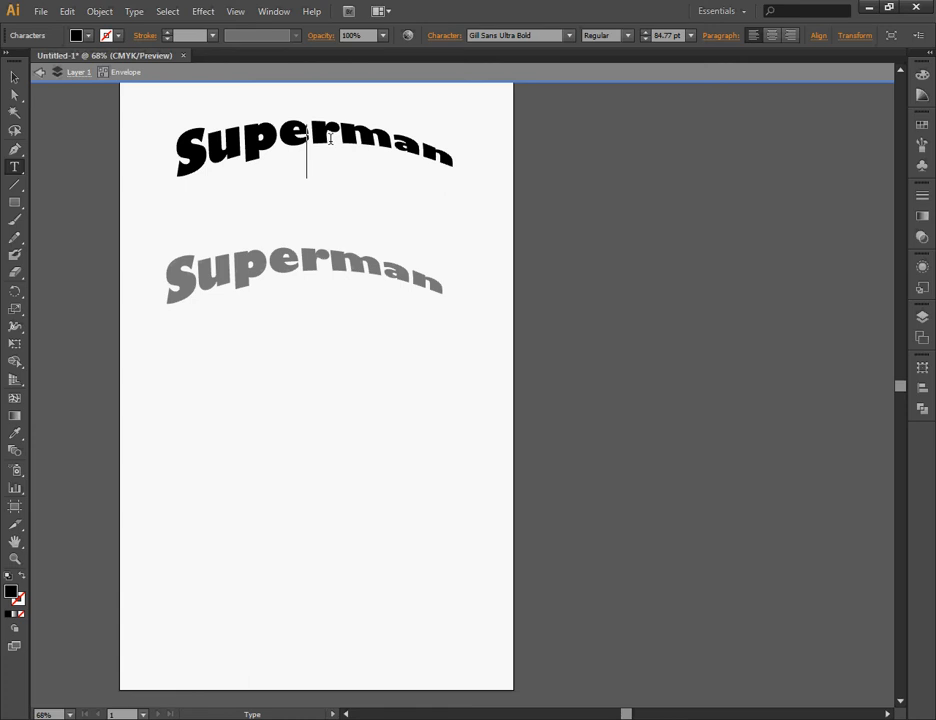
key(BackSpace)
text(a)
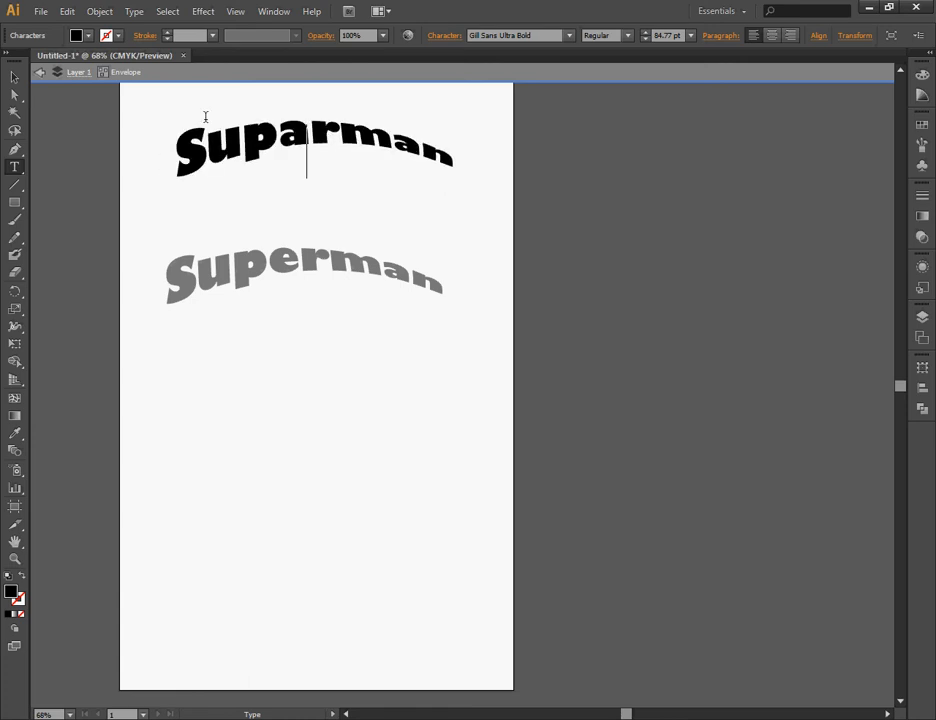
drag(305, 140, 322, 131)
key(BackSpace)
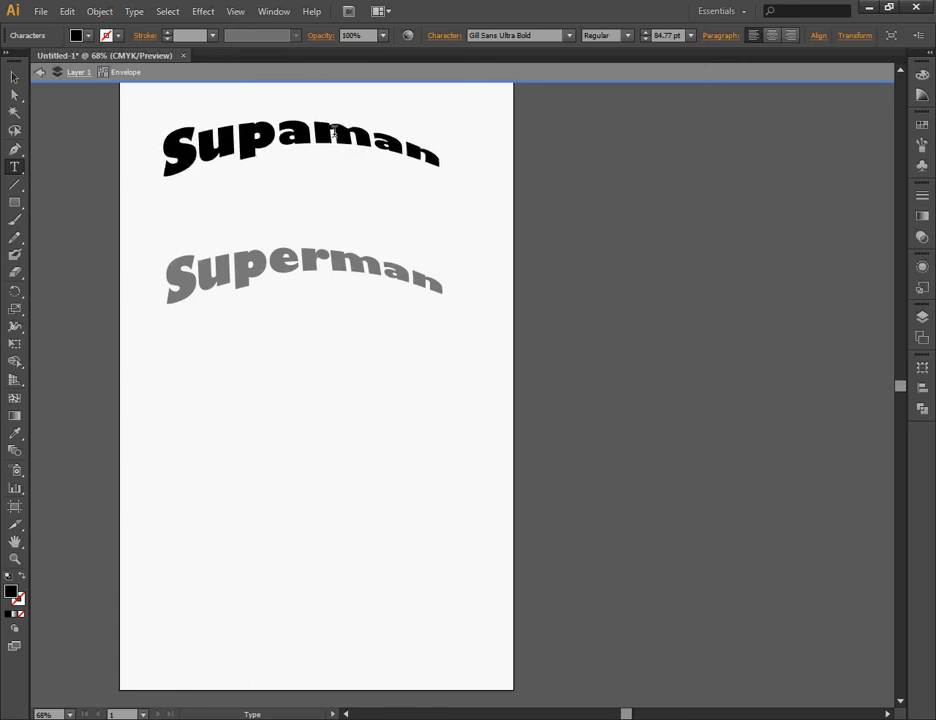
click(14, 77)
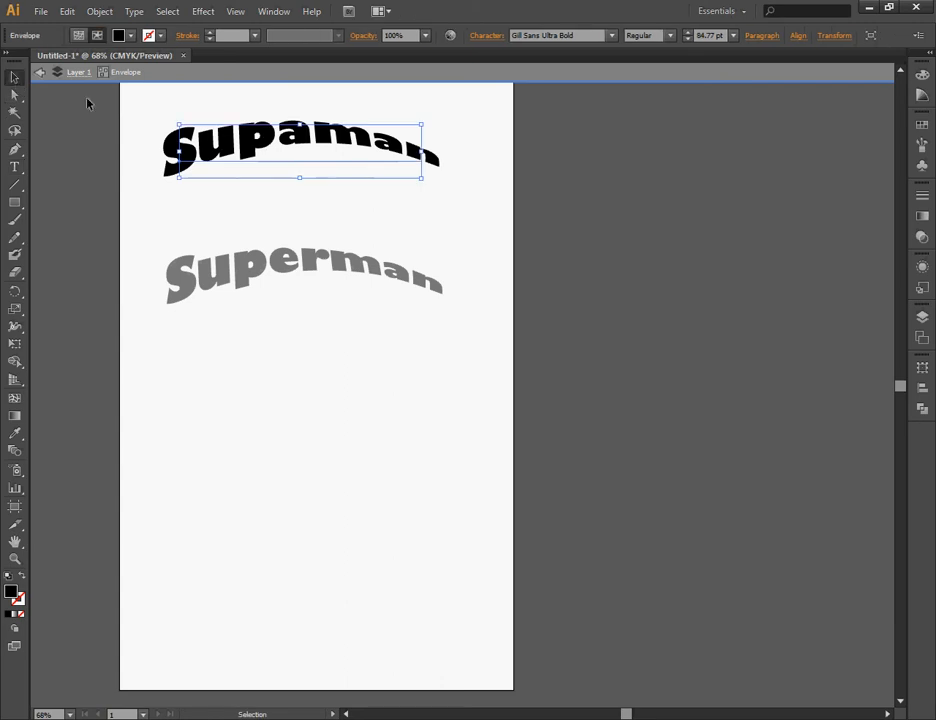
double_click(491, 170)
Expand the lower "Superman" warp envelope into editable outlines with Object and Fill included, and deselect it.
click(303, 257)
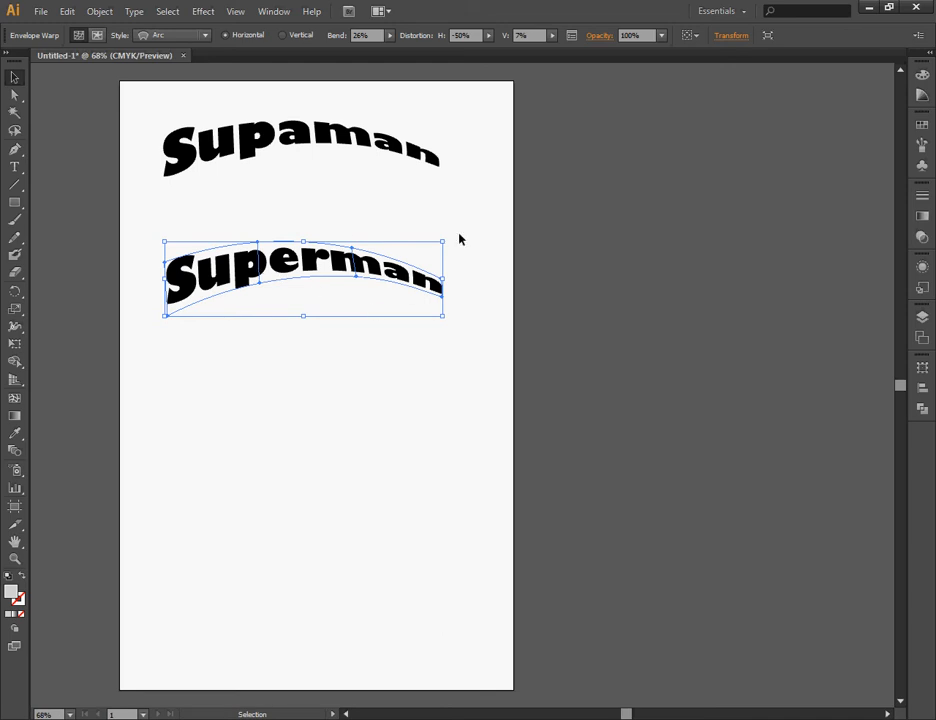
click(103, 12)
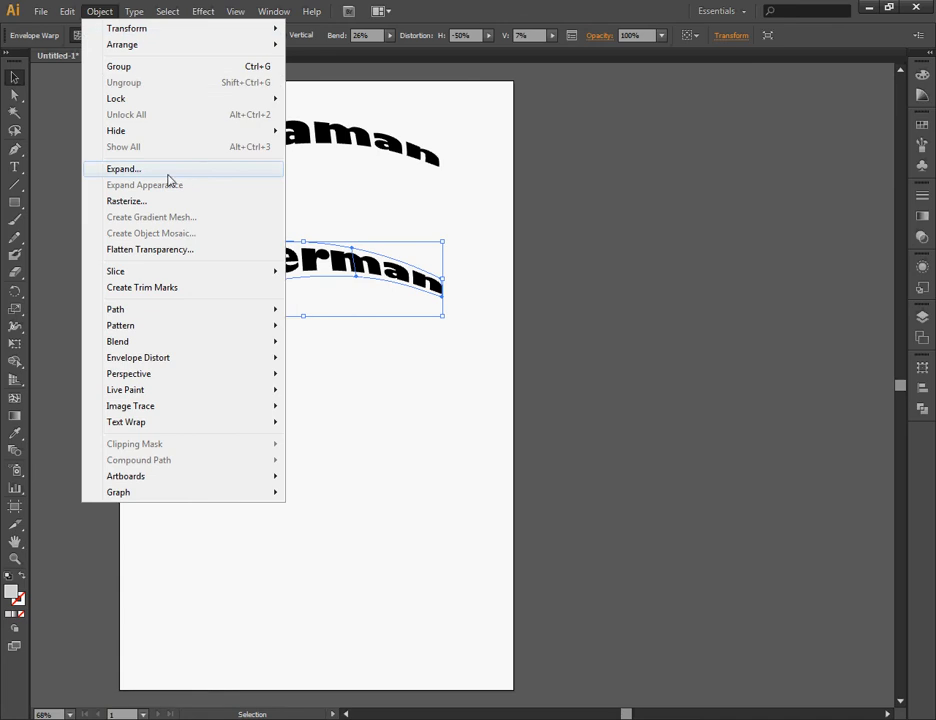
click(124, 169)
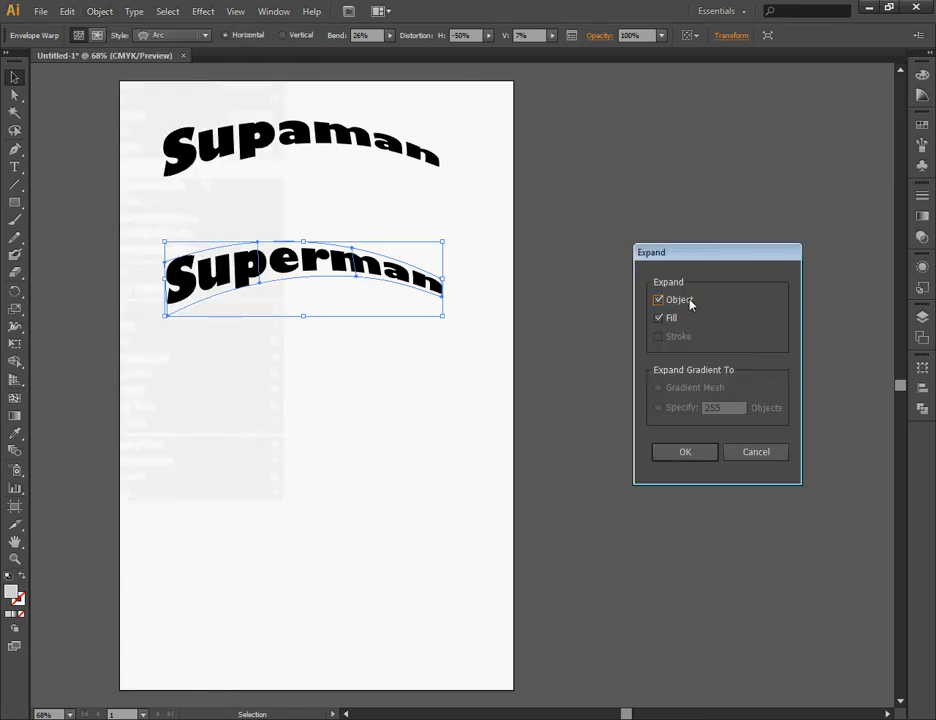
click(702, 455)
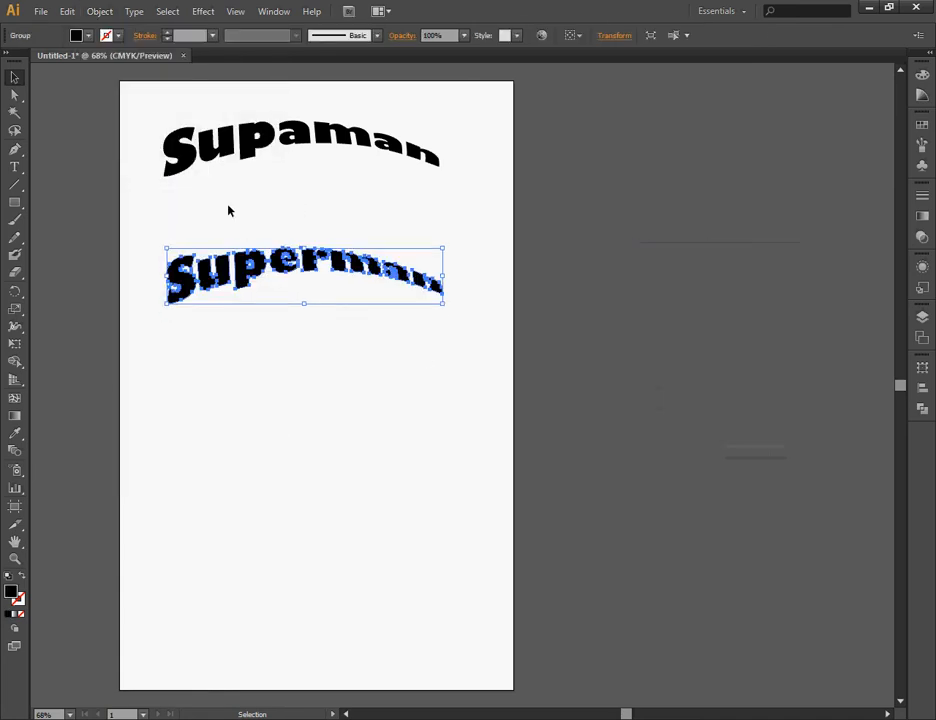
click(309, 225)
Apply the default white fill and black stroke to the expanded "Superman" lettering and deselect it.
click(282, 276)
click(9, 576)
click(261, 324)
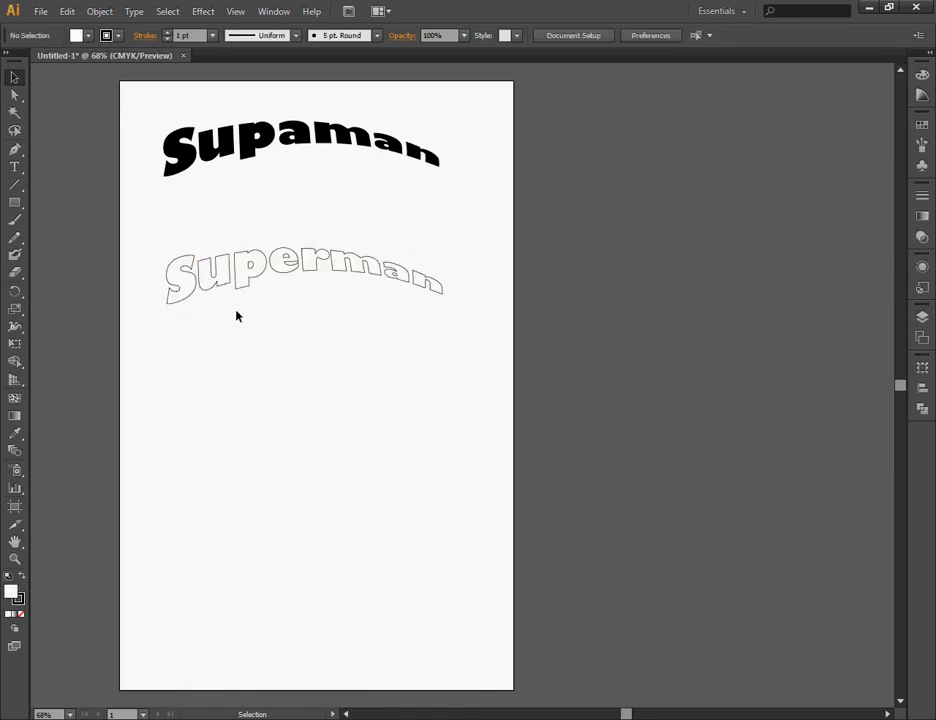
Try a red fill on the expanded "Superman" lettering and settle on the yellow swatch as its fill.
click(314, 278)
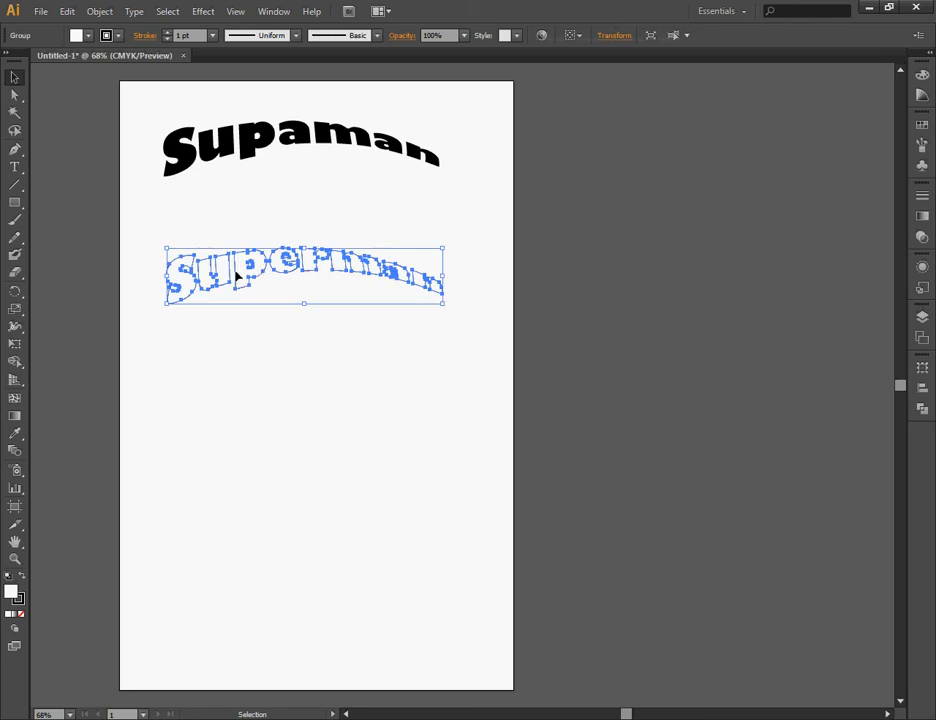
click(922, 124)
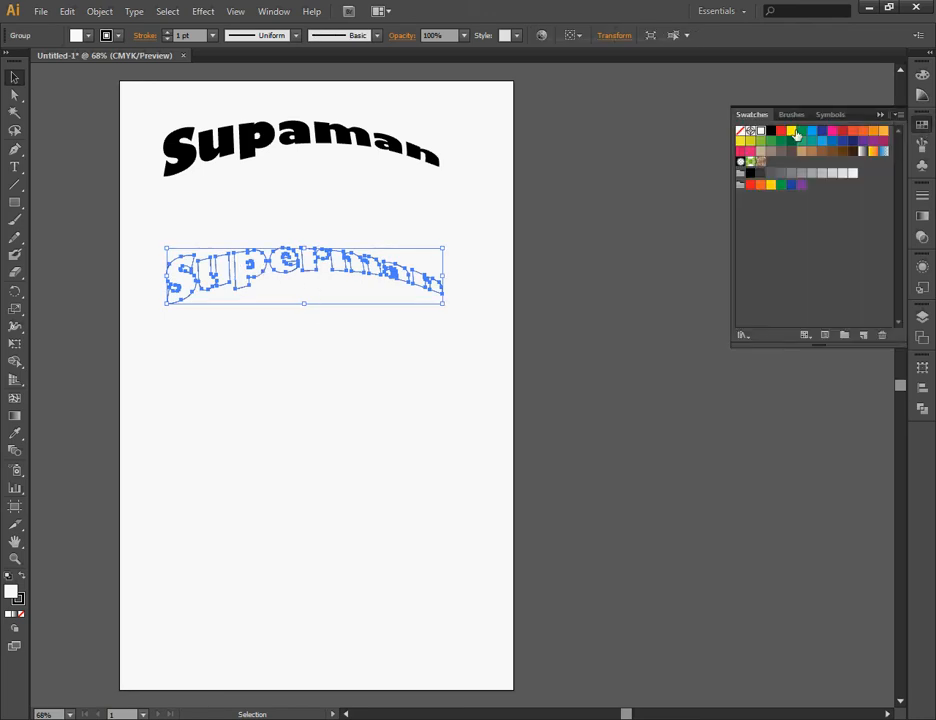
click(781, 131)
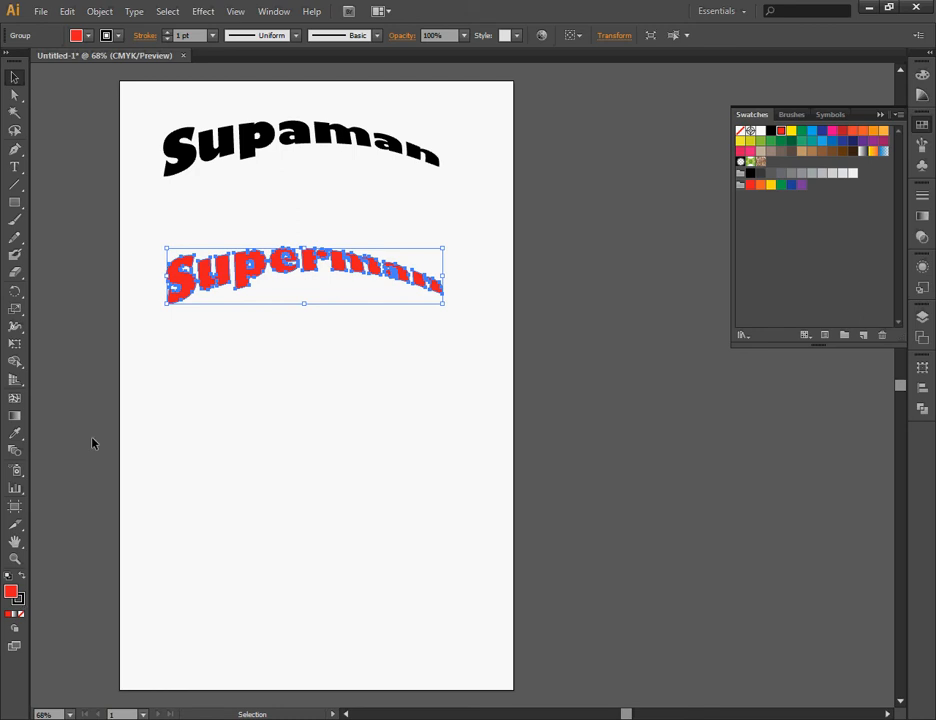
click(792, 132)
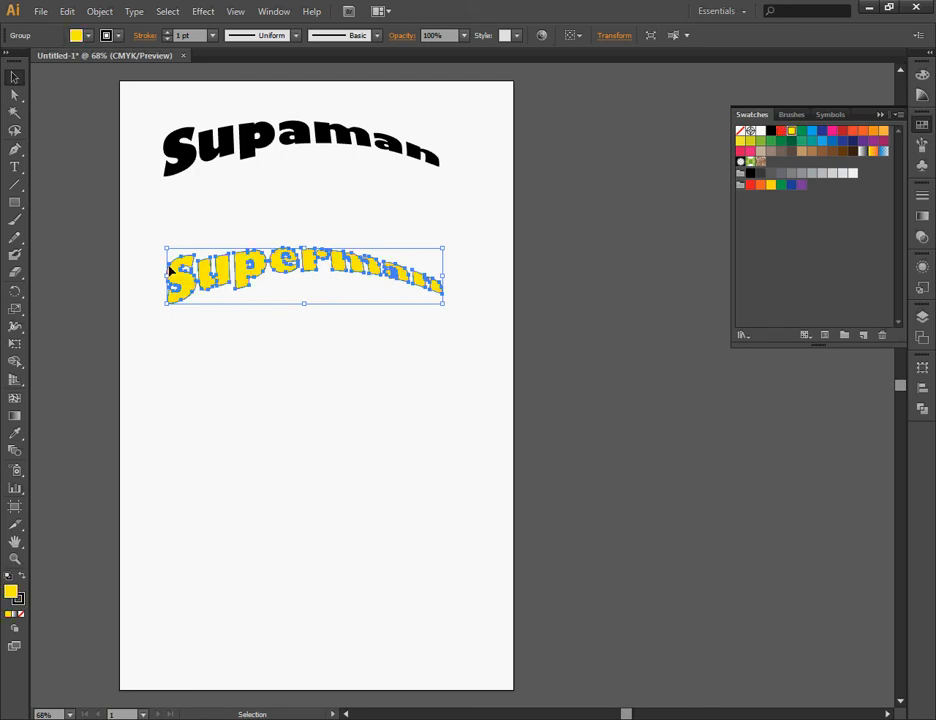
Give the yellow "Superman" lettering a red stroke with a weight of 2 pt and deselect it.
click(18, 600)
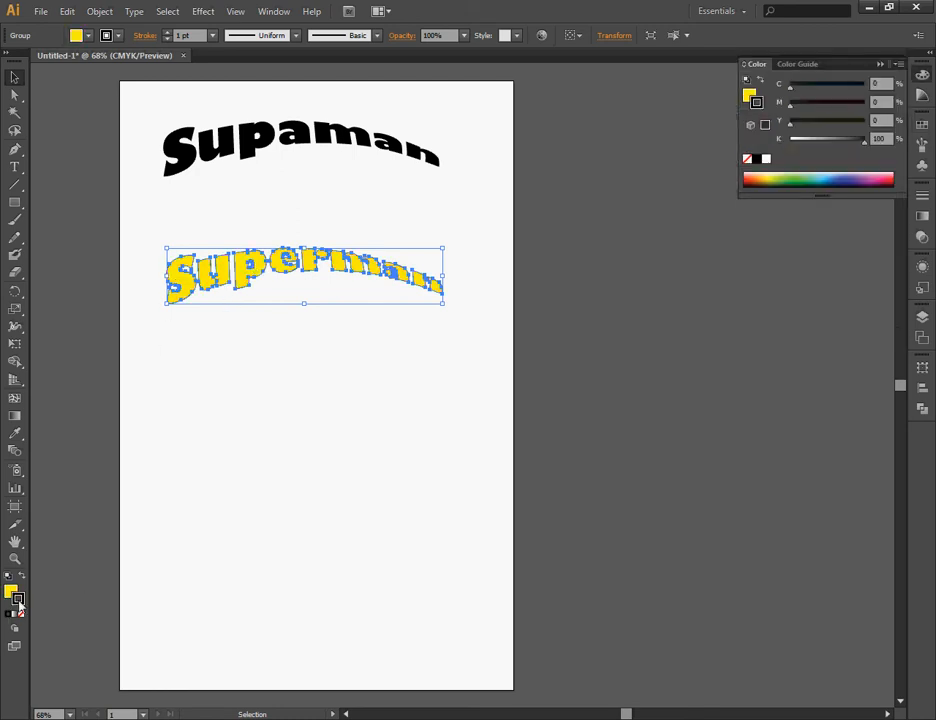
click(750, 174)
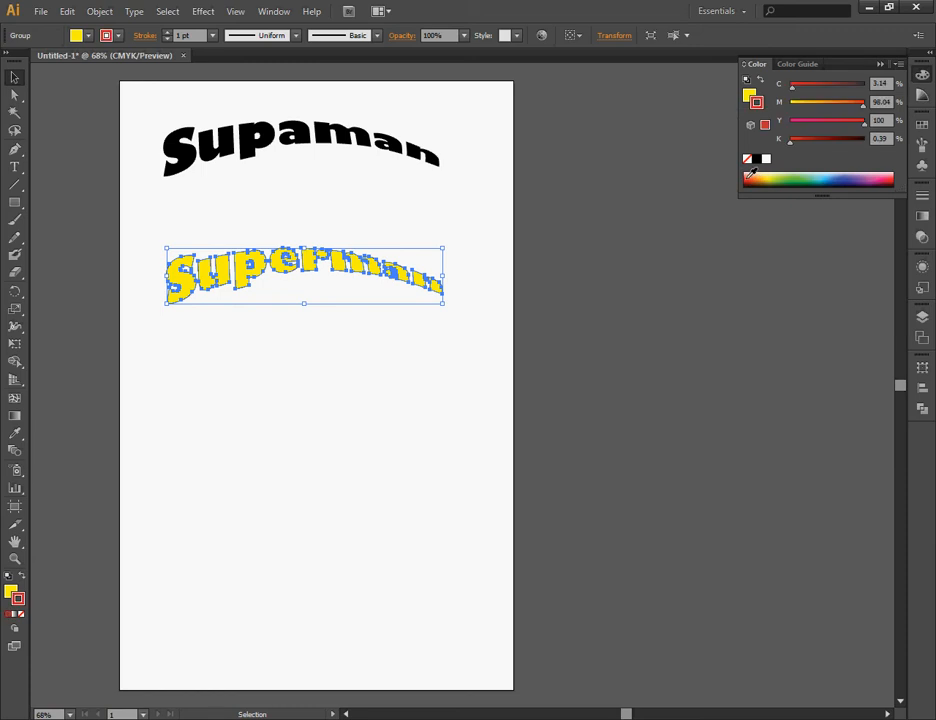
click(168, 32)
click(252, 207)
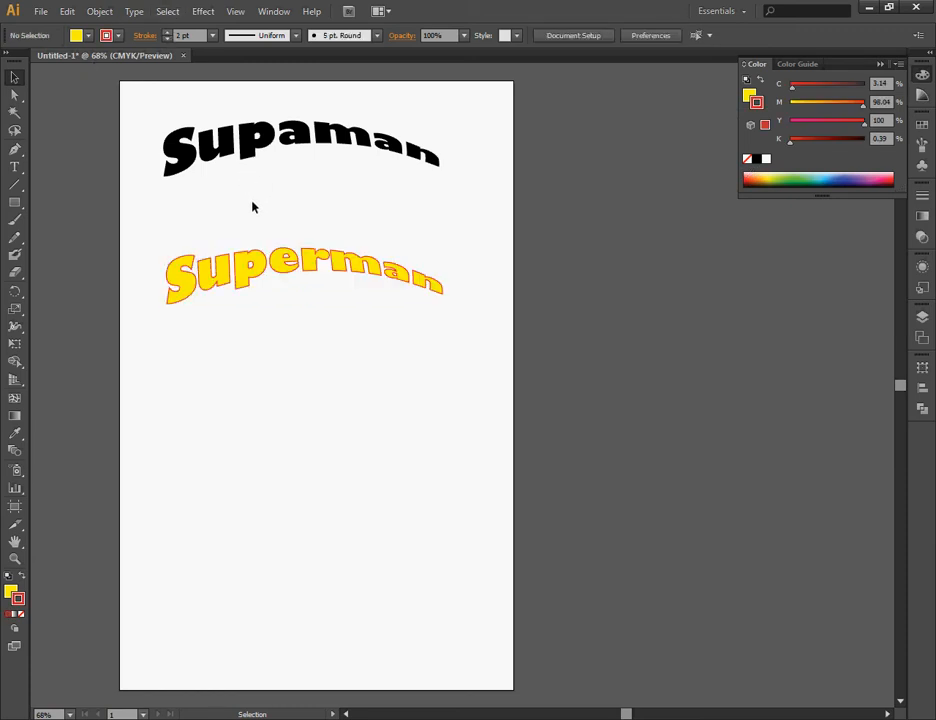
Apply the 3D Extrude & Bevel effect to "Superman", preview it, and rotate the object to -15°, -25° and 8°.
click(251, 280)
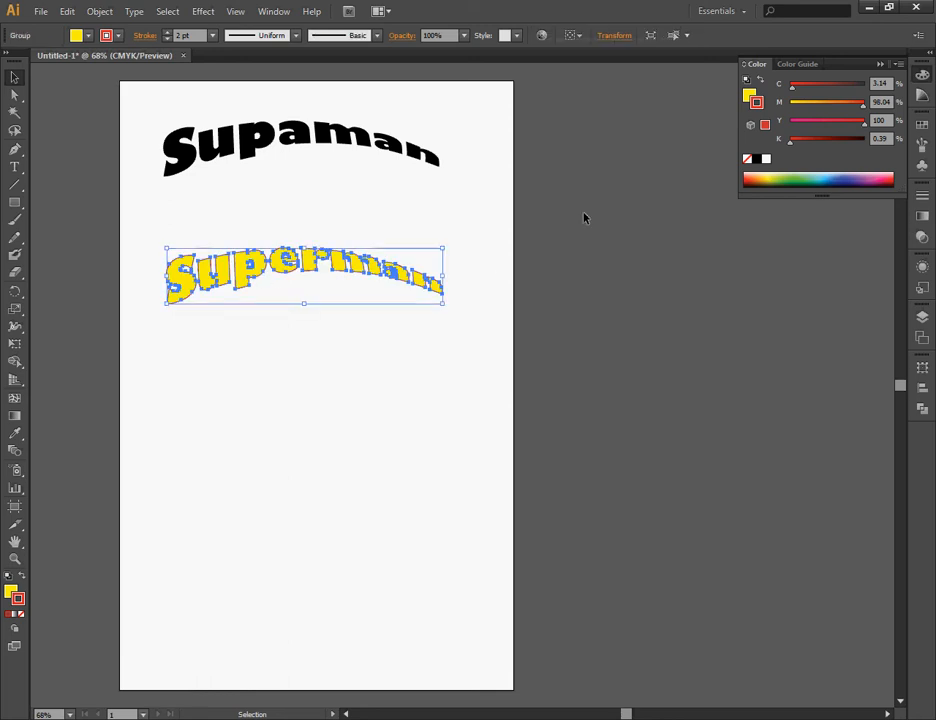
click(205, 13)
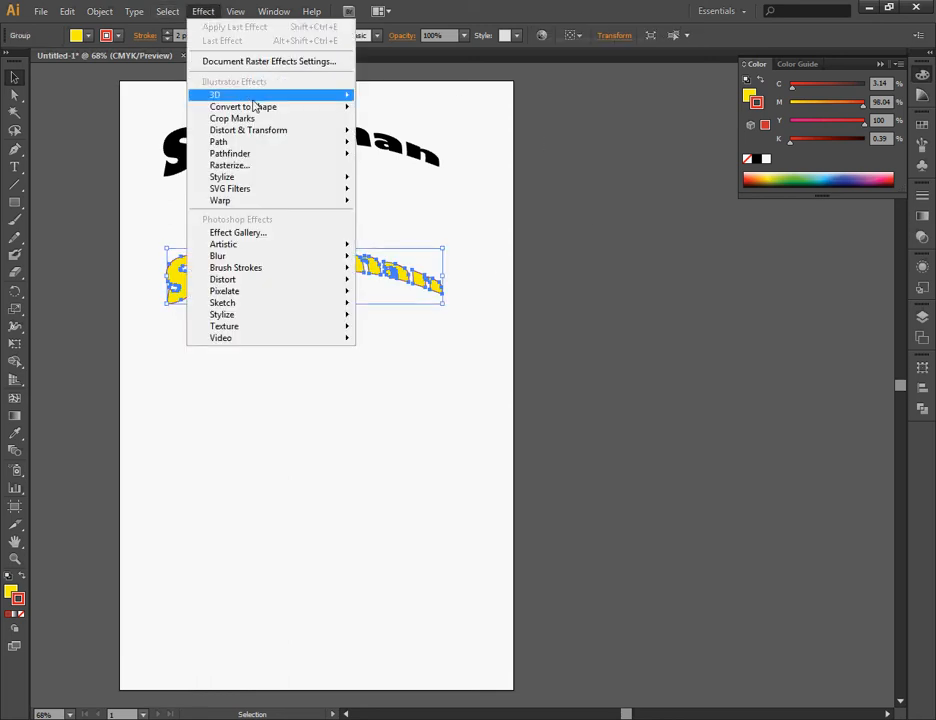
mouse_move(253, 97)
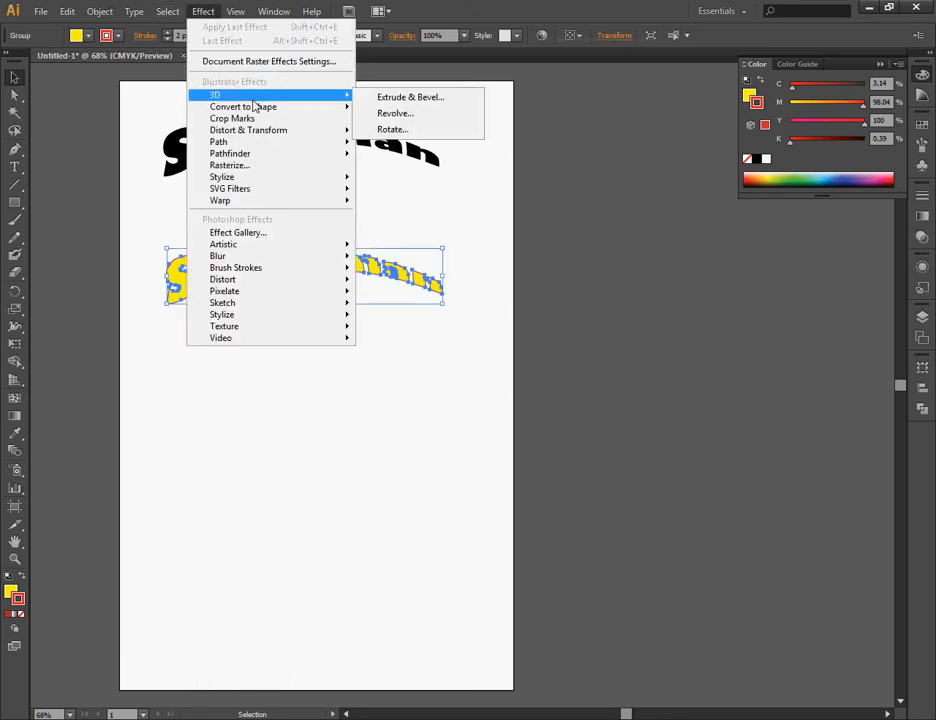
click(413, 101)
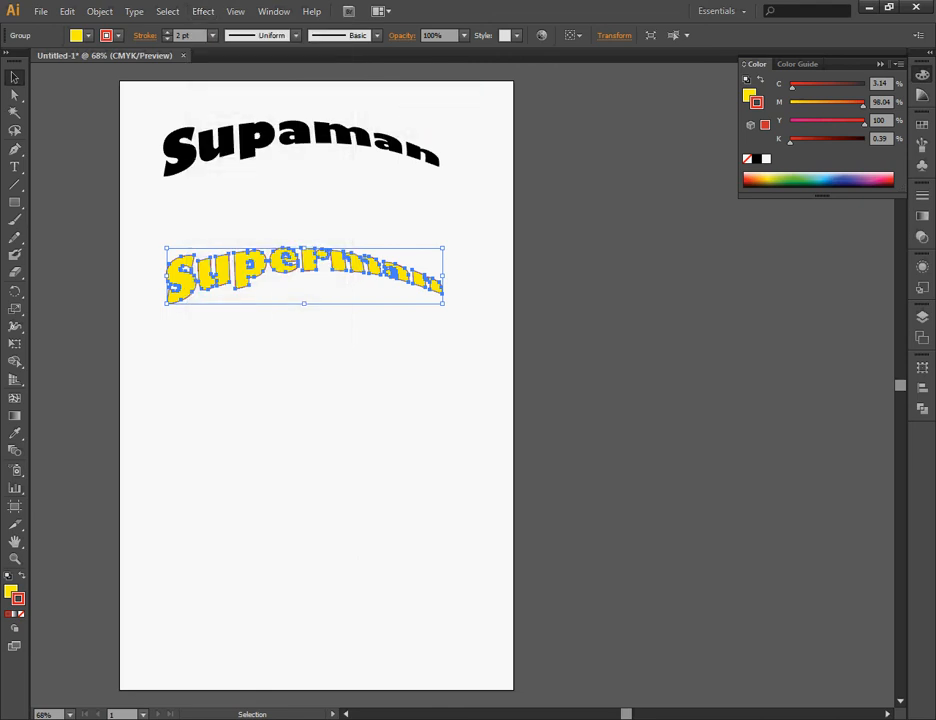
drag(384, 316, 658, 322)
click(523, 607)
drag(597, 455, 597, 452)
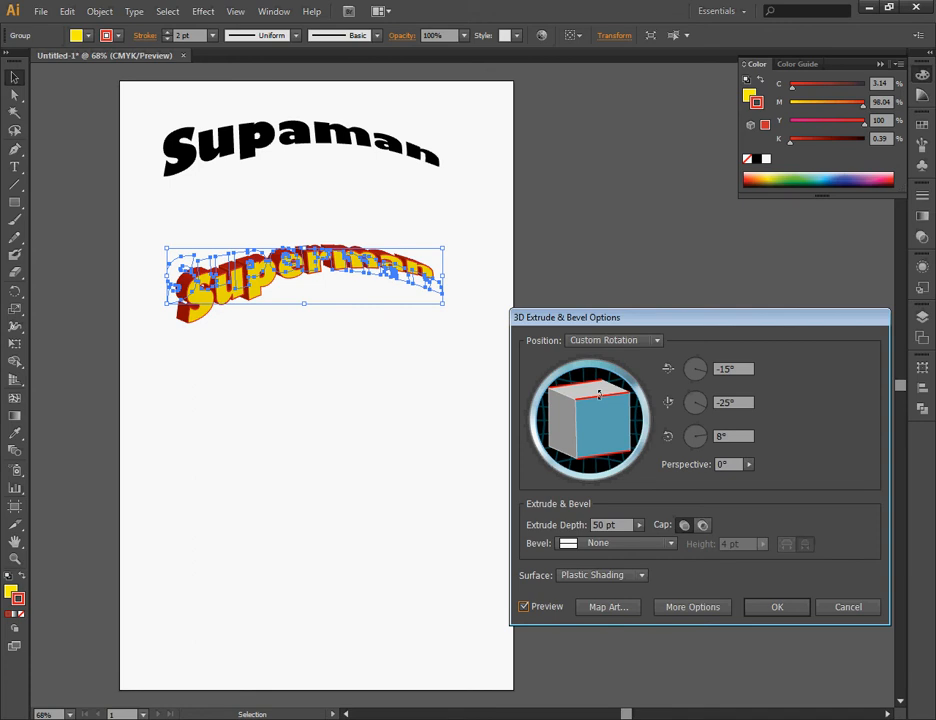
Set the 3D effect's extrude depth to 667 pt and its perspective to 96°.
click(639, 525)
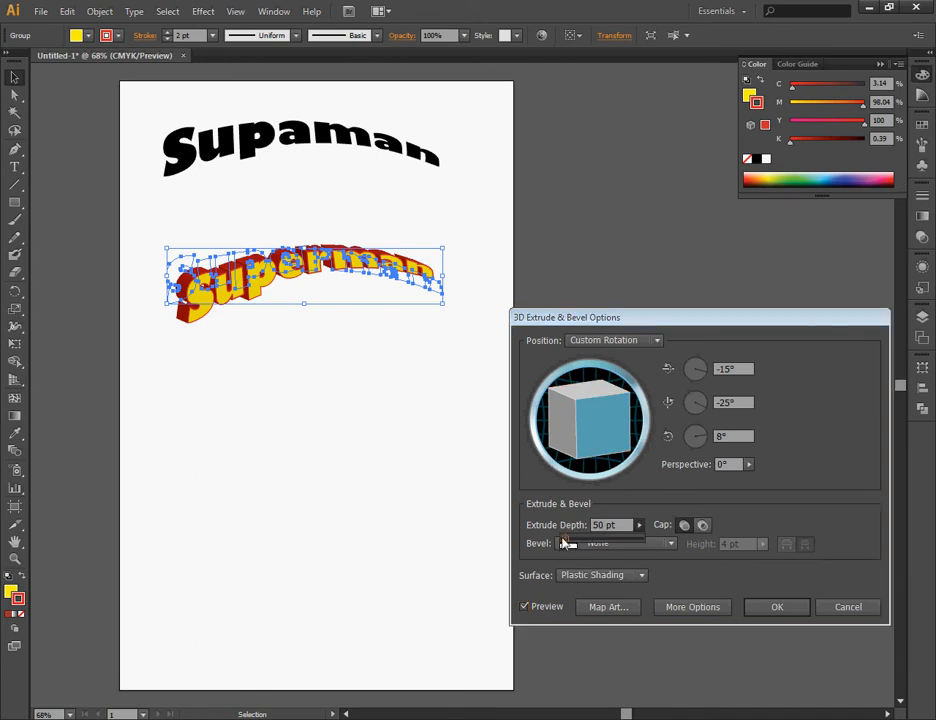
drag(564, 542, 590, 543)
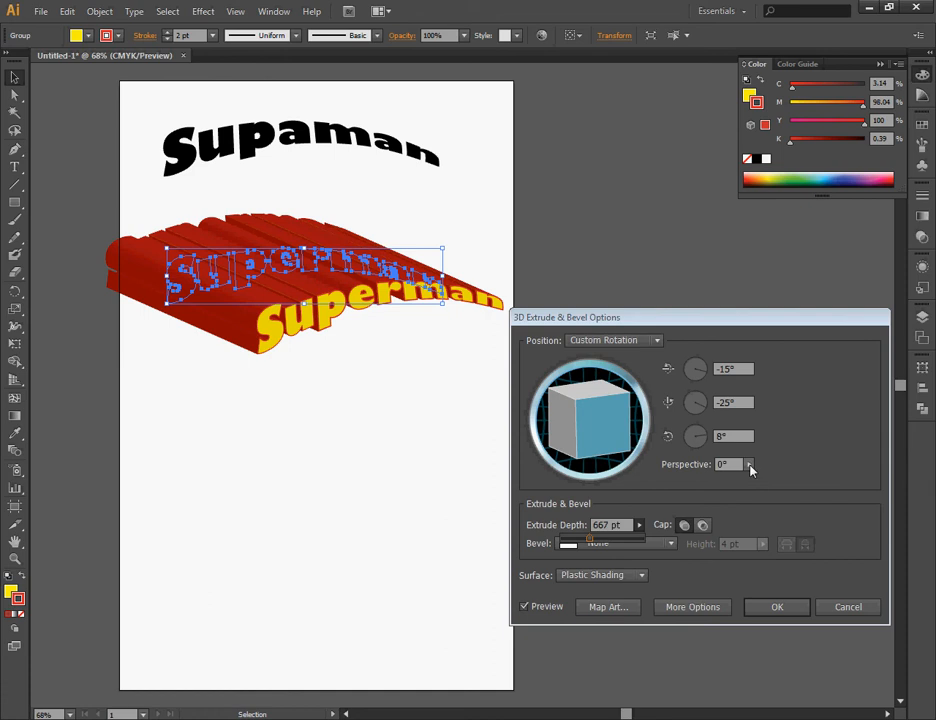
click(749, 465)
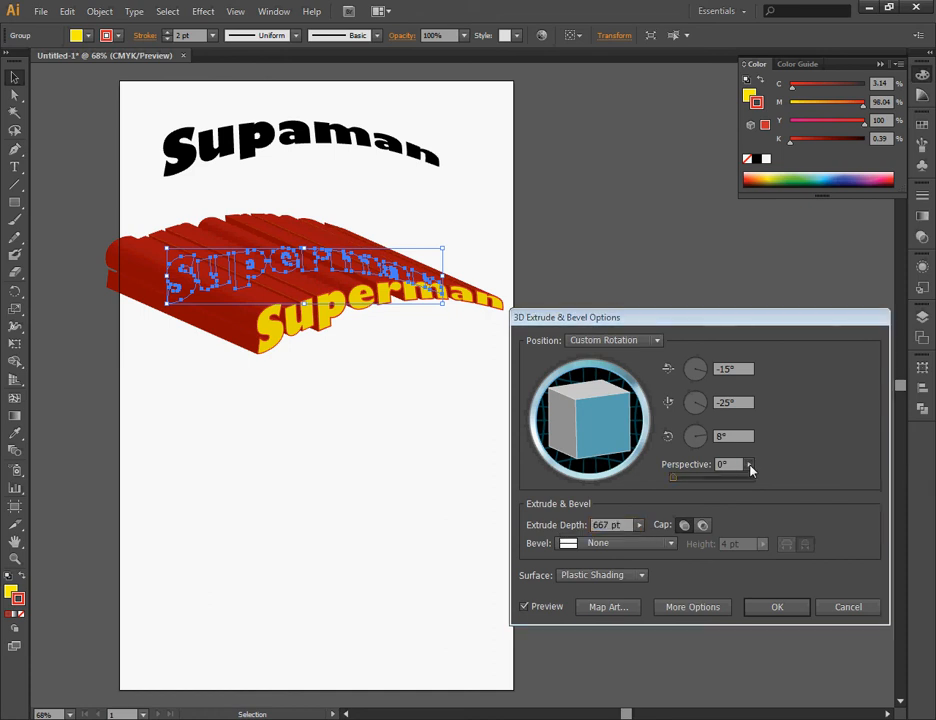
drag(673, 479, 692, 482)
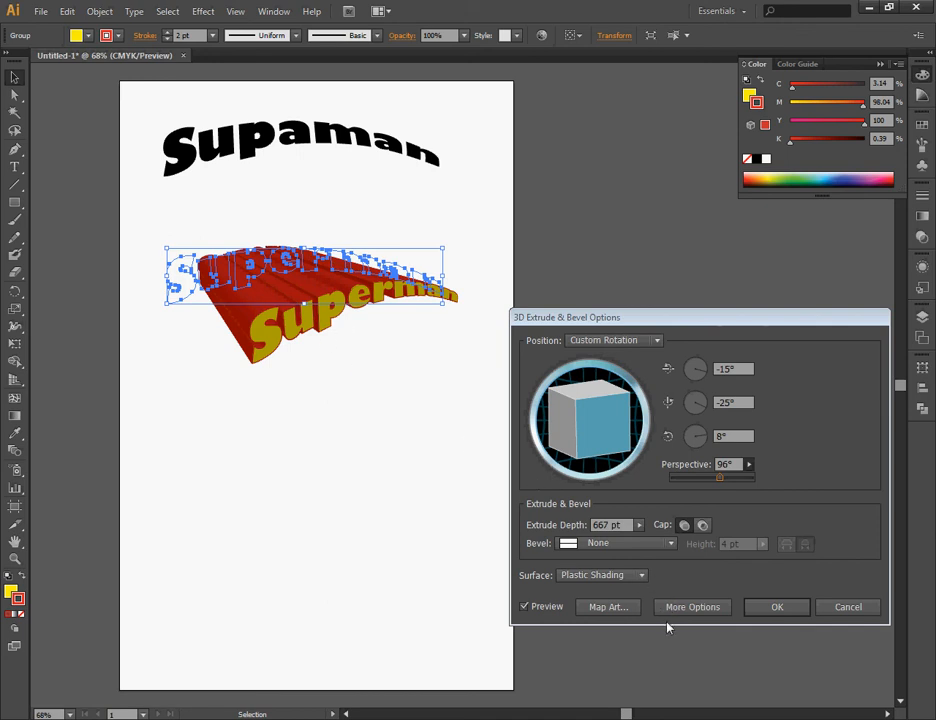
Reveal the additional 3D surface options and move the light toward the lower right of the shading sphere.
click(697, 607)
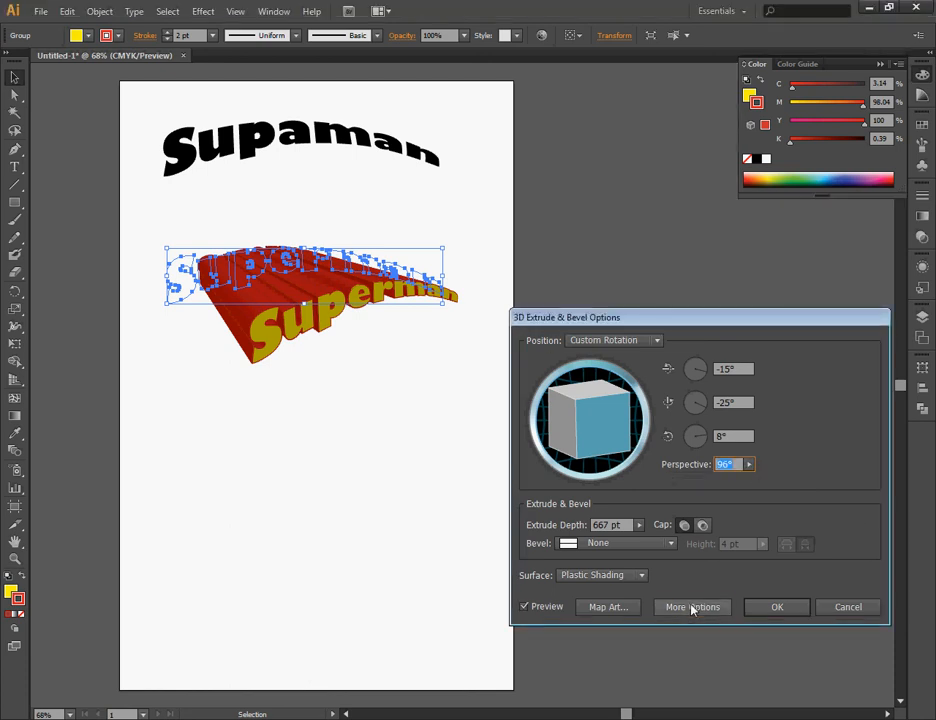
click(692, 607)
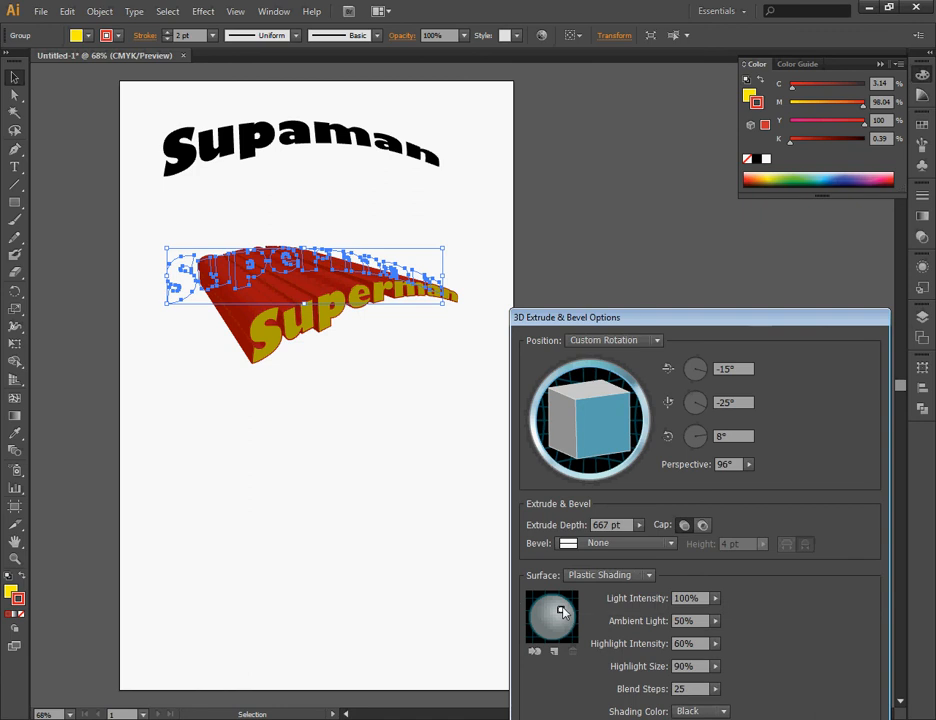
drag(560, 611, 566, 624)
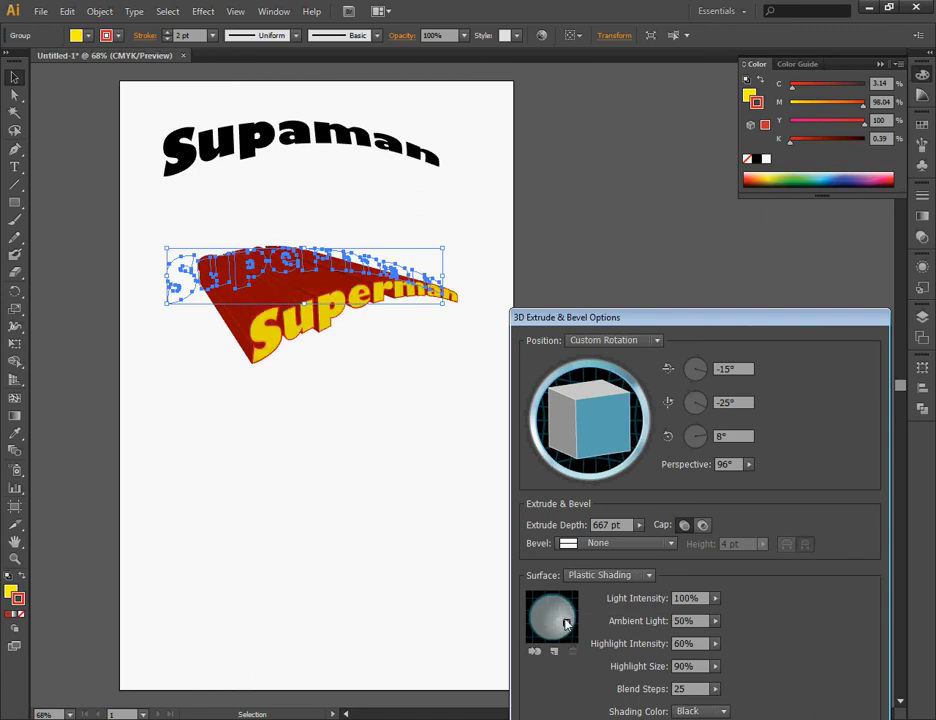
drag(567, 623, 566, 625)
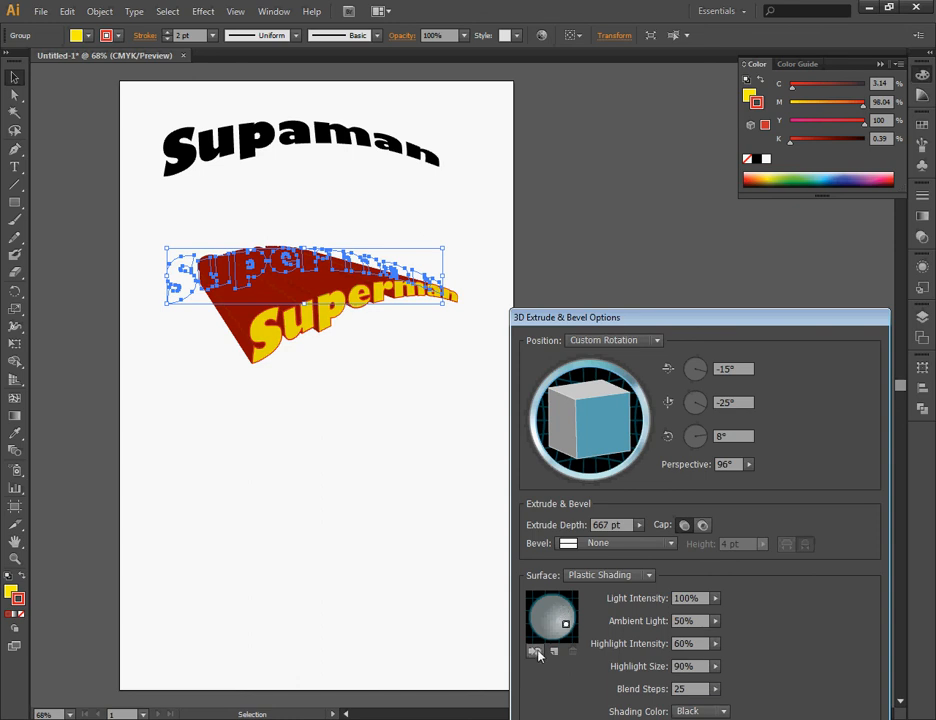
Try the light behind the object, shift its position slightly upward, and bring the light back to the front.
click(537, 652)
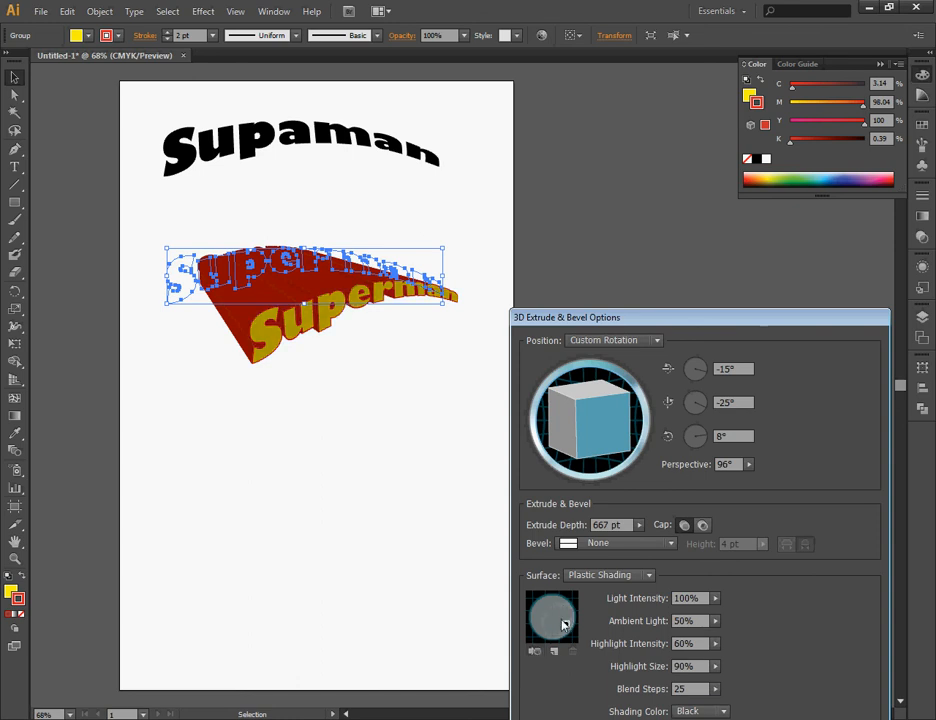
drag(565, 614, 565, 621)
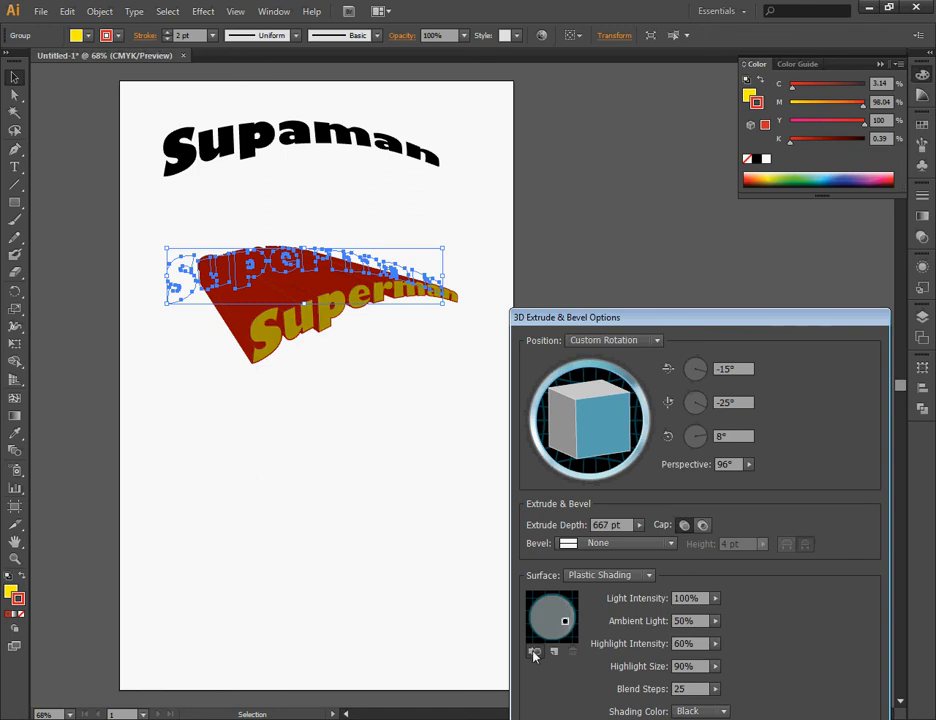
click(535, 652)
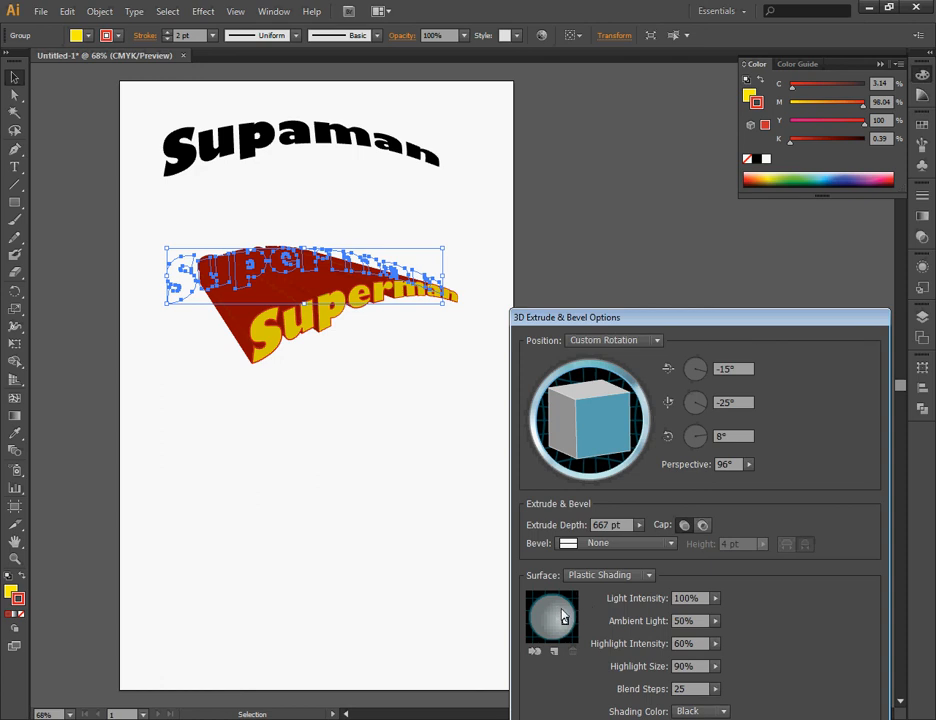
Add a second light and place it toward the upper right of the shading sphere.
click(555, 652)
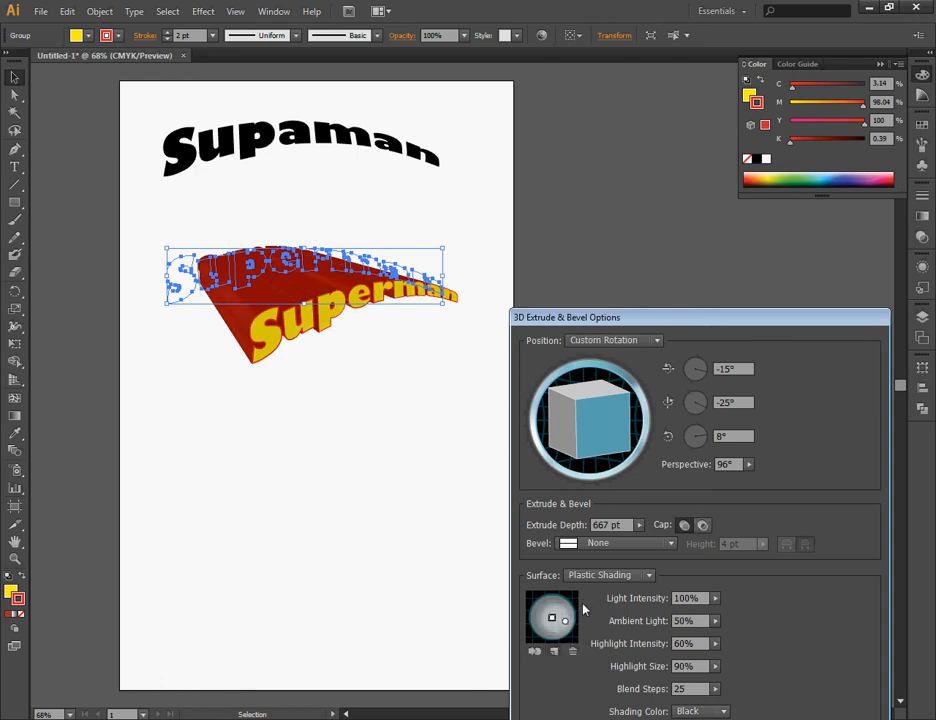
drag(551, 617, 562, 610)
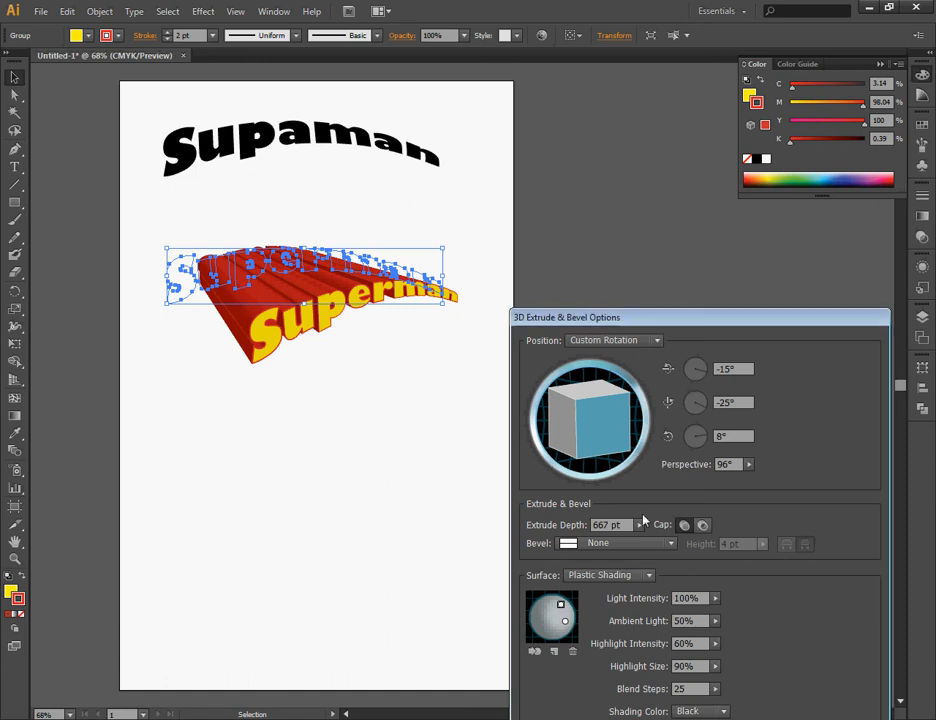
Apply the 3D extrusion settings and move the extruded Superman text up to just below the Supaman text.
drag(769, 315, 754, 244)
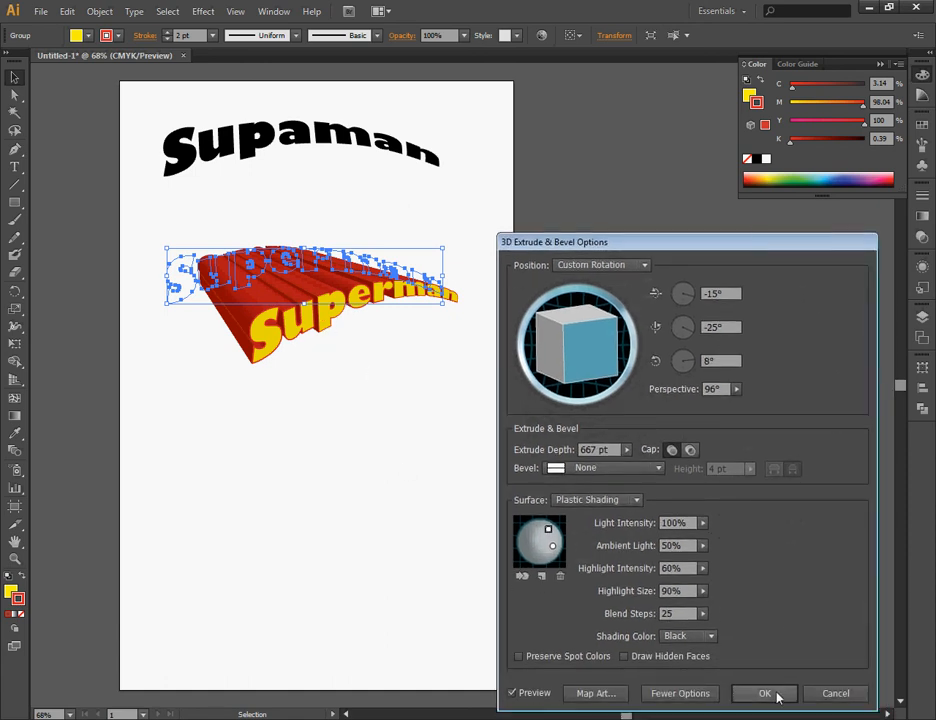
click(779, 694)
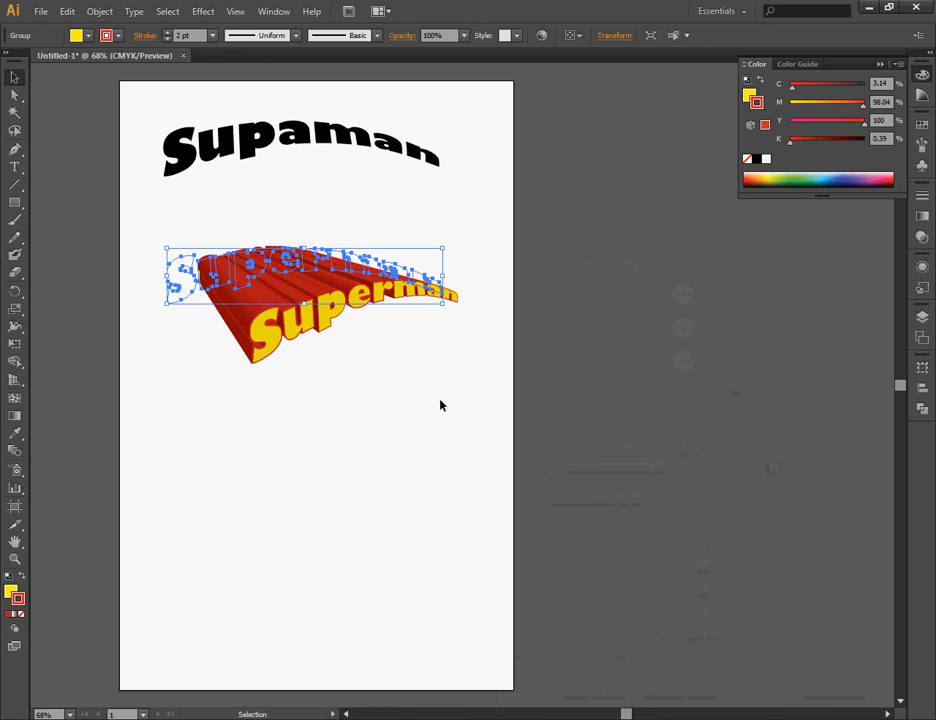
click(381, 366)
drag(337, 308, 348, 253)
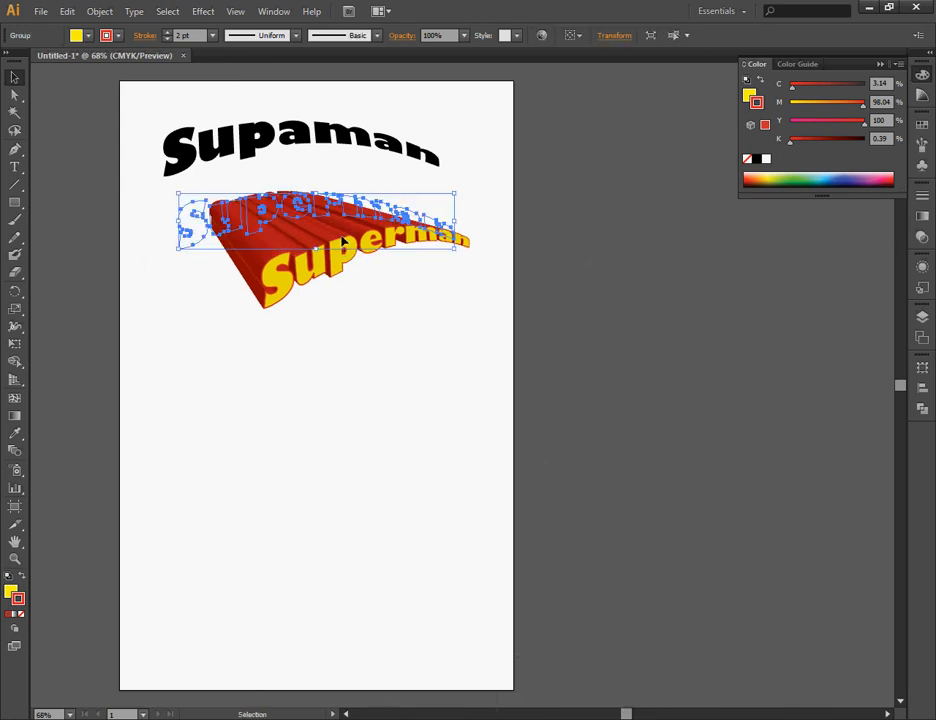
Reopen the Superman text's existing 3D Extrude & Bevel effect, review its settings and accept them.
click(923, 269)
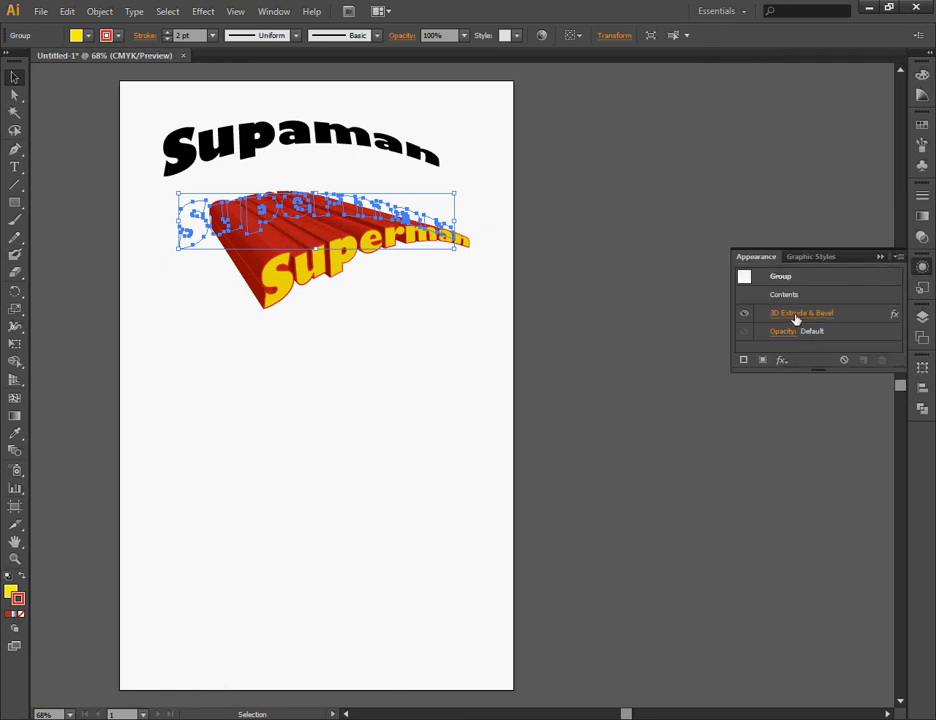
click(921, 270)
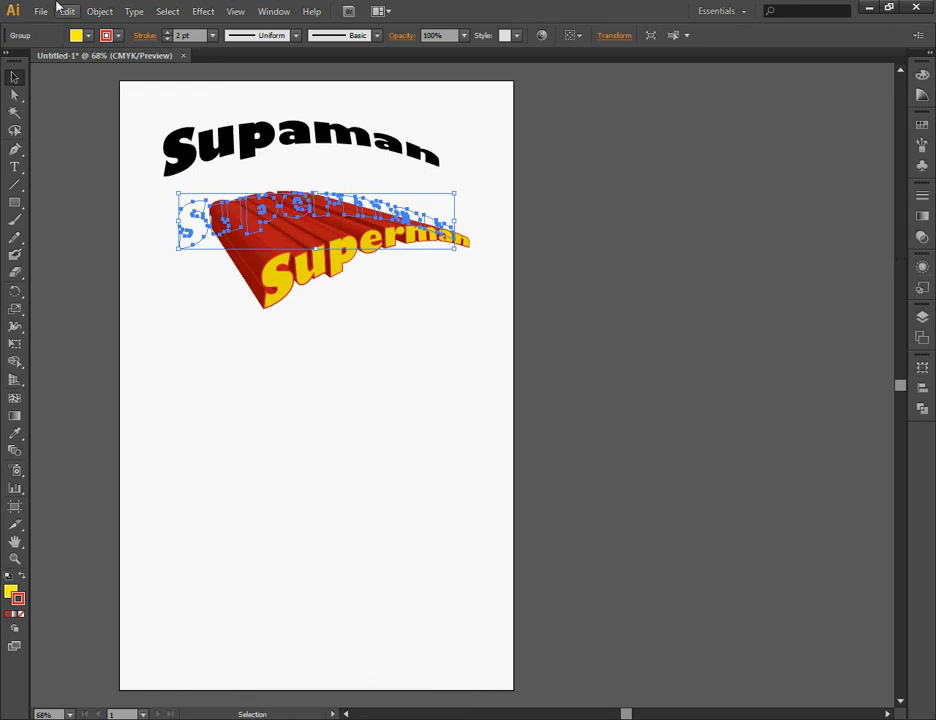
click(207, 12)
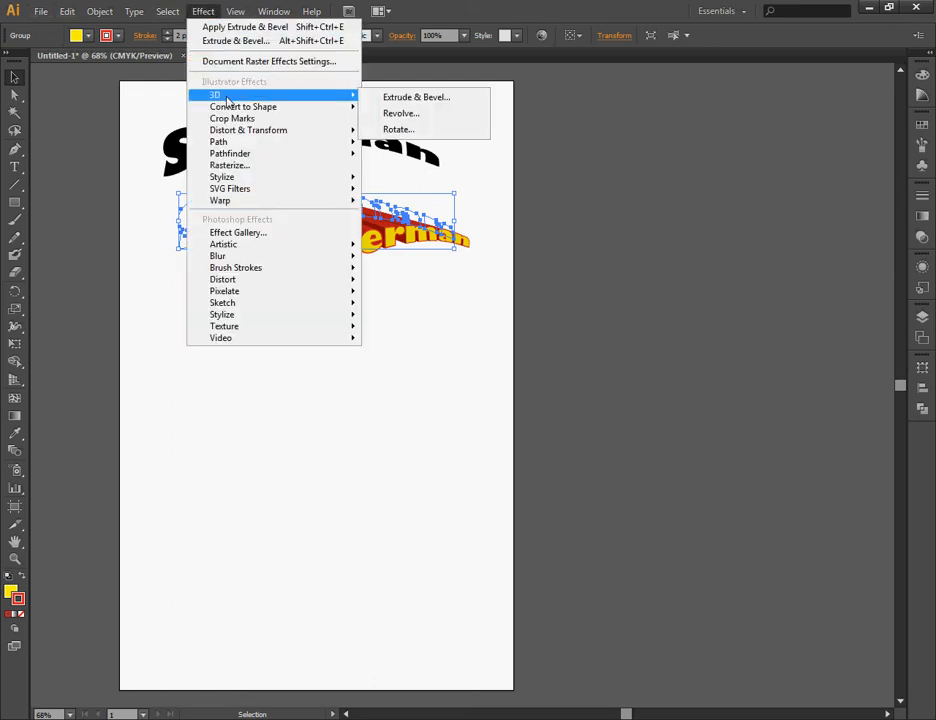
click(207, 11)
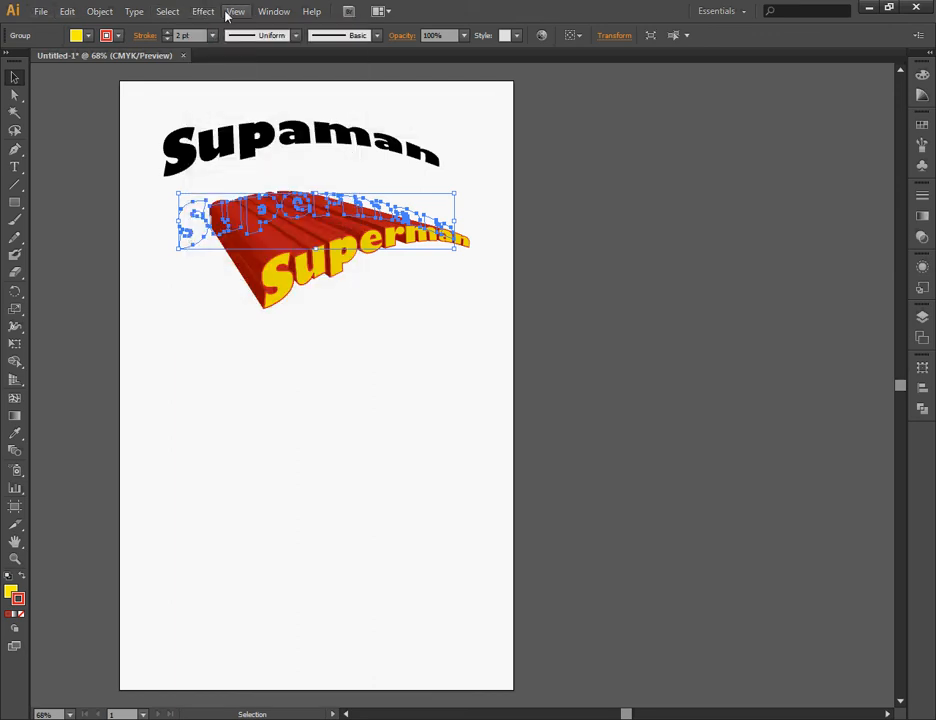
click(921, 266)
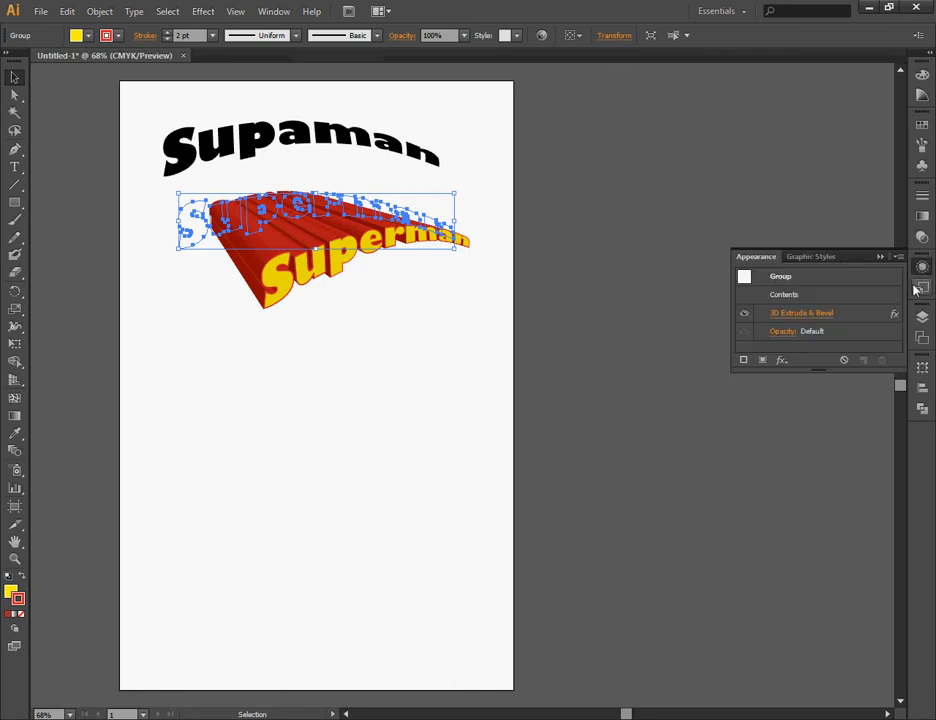
click(790, 321)
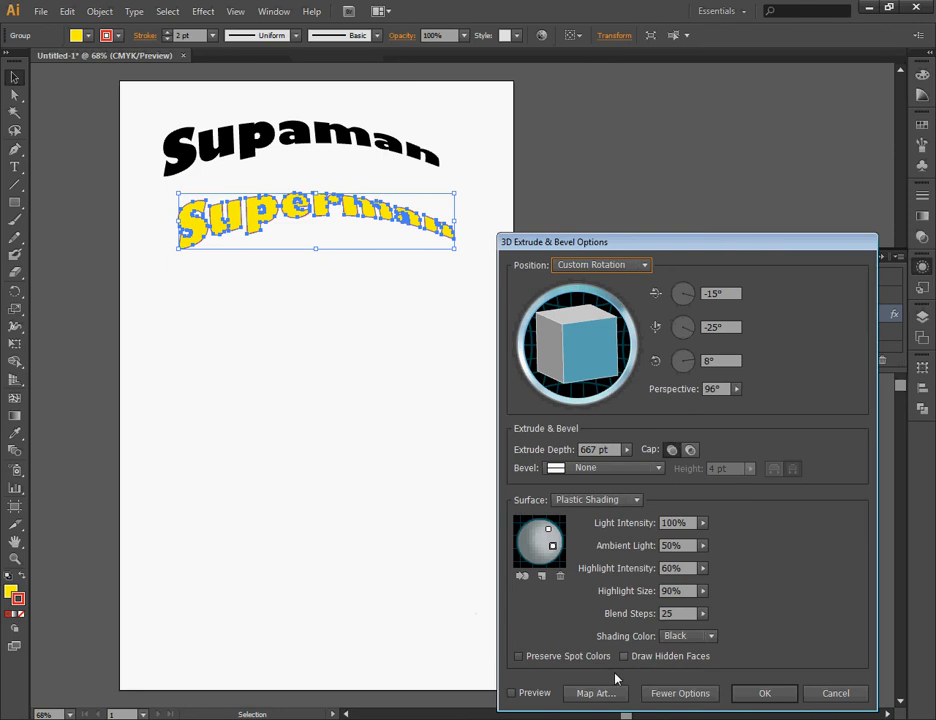
click(765, 694)
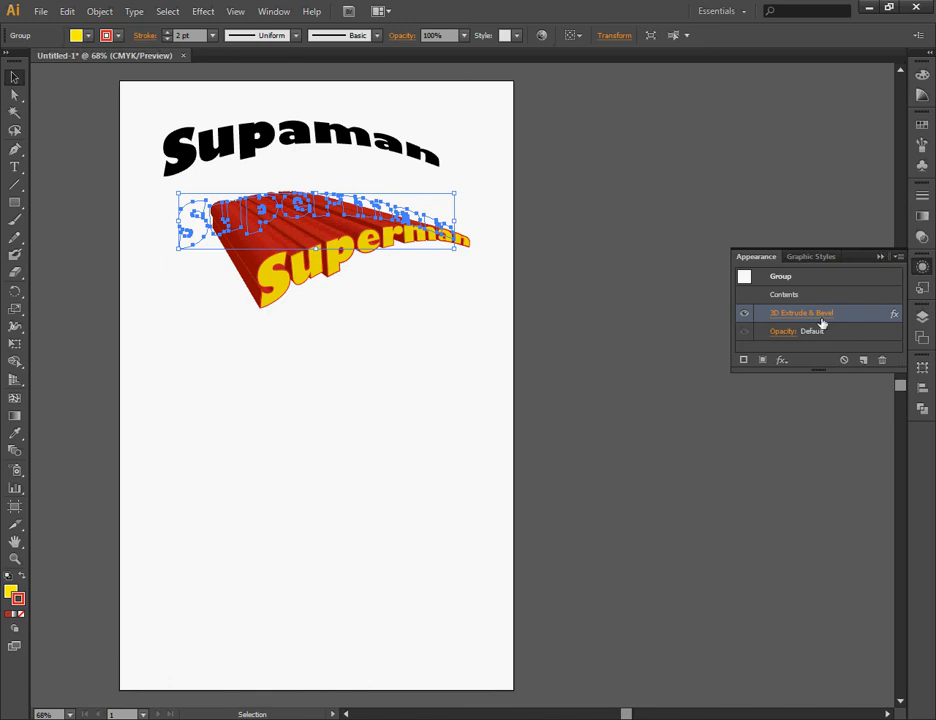
click(881, 258)
Duplicate the extruded Superman text lower on the artboard and expand the copy's appearance.
drag(336, 214, 365, 371)
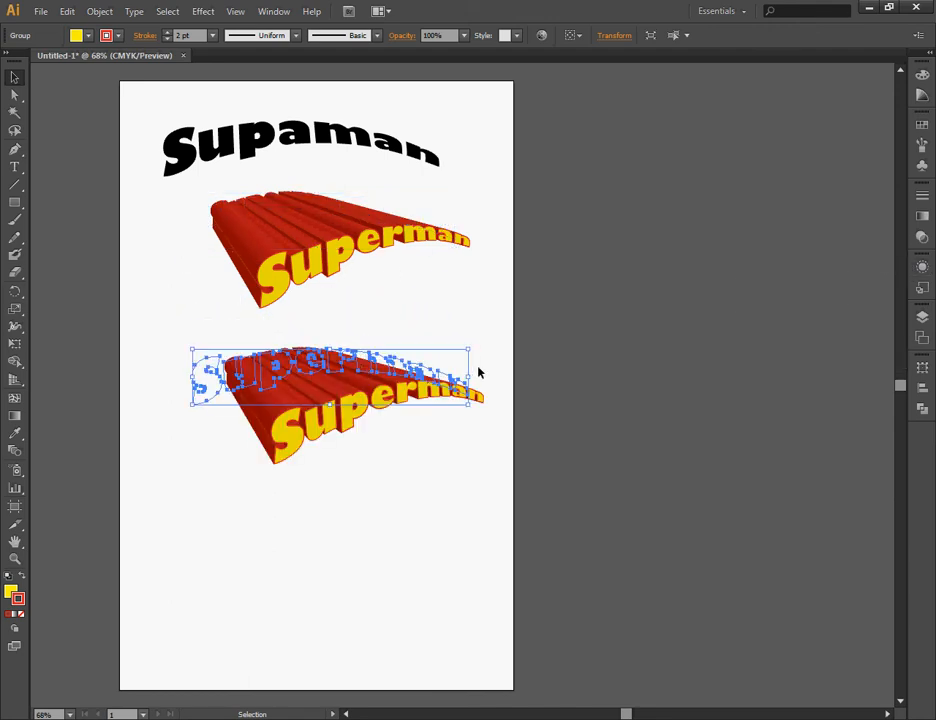
click(98, 12)
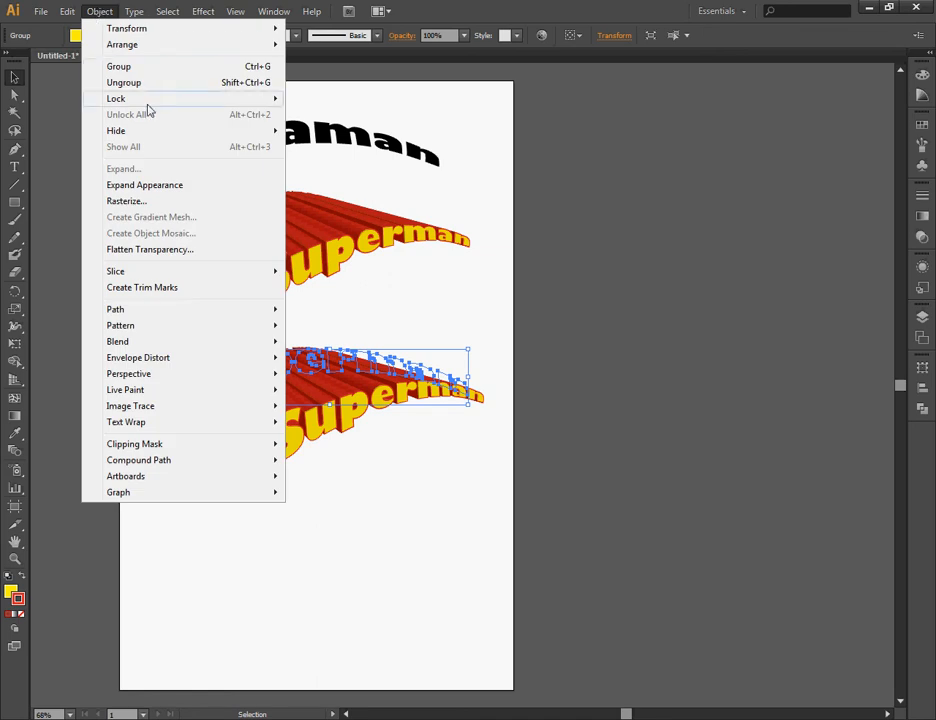
click(157, 190)
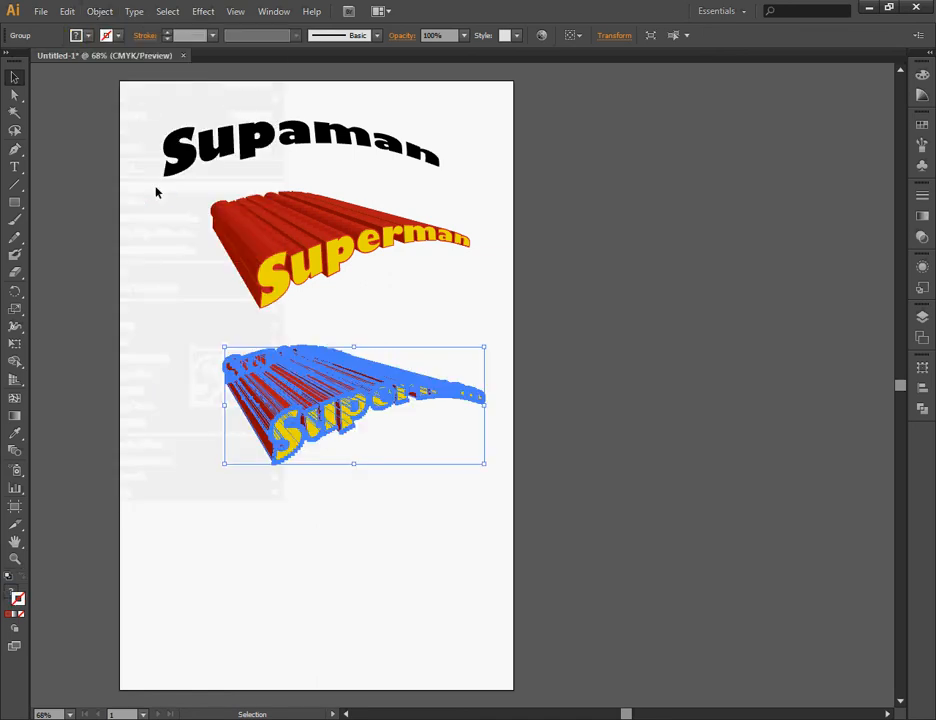
Move the live 3D Superman text partly off the artboard's right edge and place the expanded copy below Supaman.
click(582, 342)
drag(284, 402, 291, 451)
drag(307, 245, 537, 232)
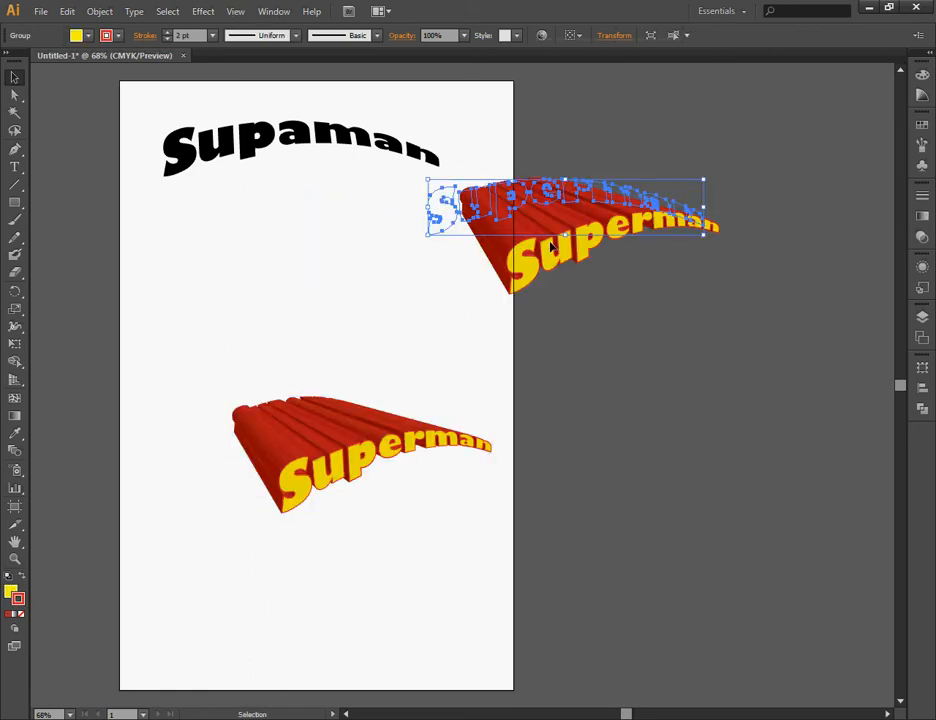
drag(334, 435, 291, 301)
click(204, 375)
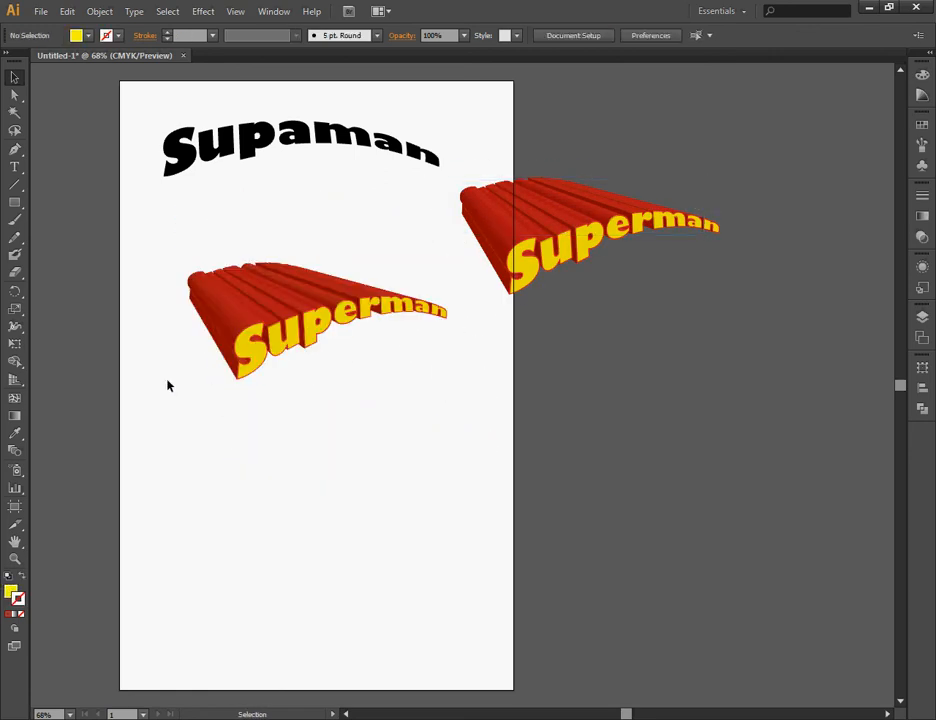
Draw a tall yellow rectangle over the expanded Superman text and shift it slightly down so the extrusion's upper-left edge sticks out.
click(14, 202)
drag(206, 252, 463, 599)
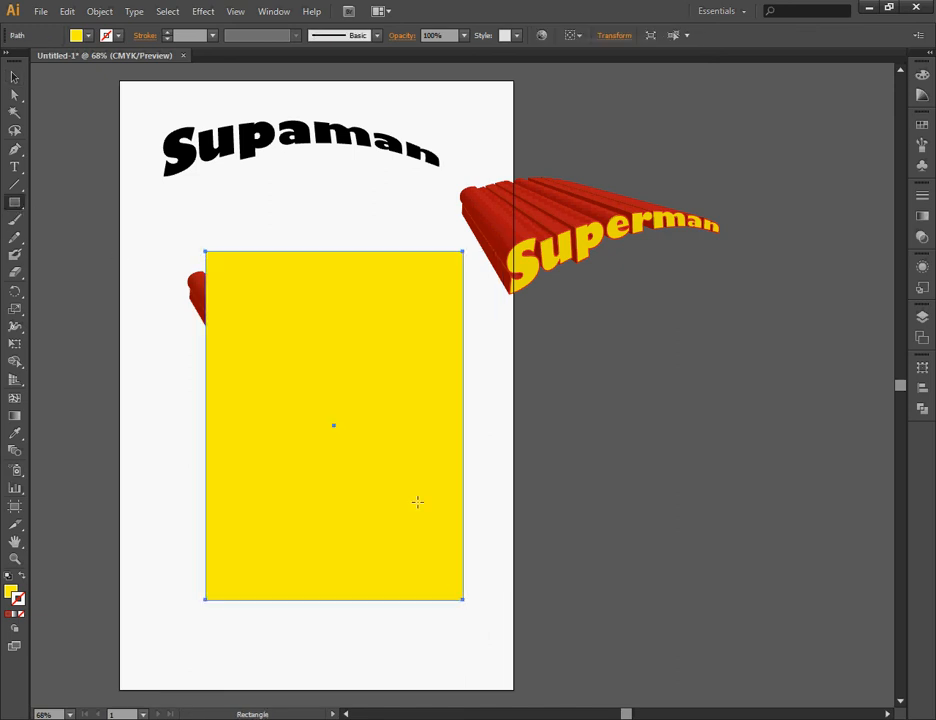
key(v)
drag(290, 326, 288, 346)
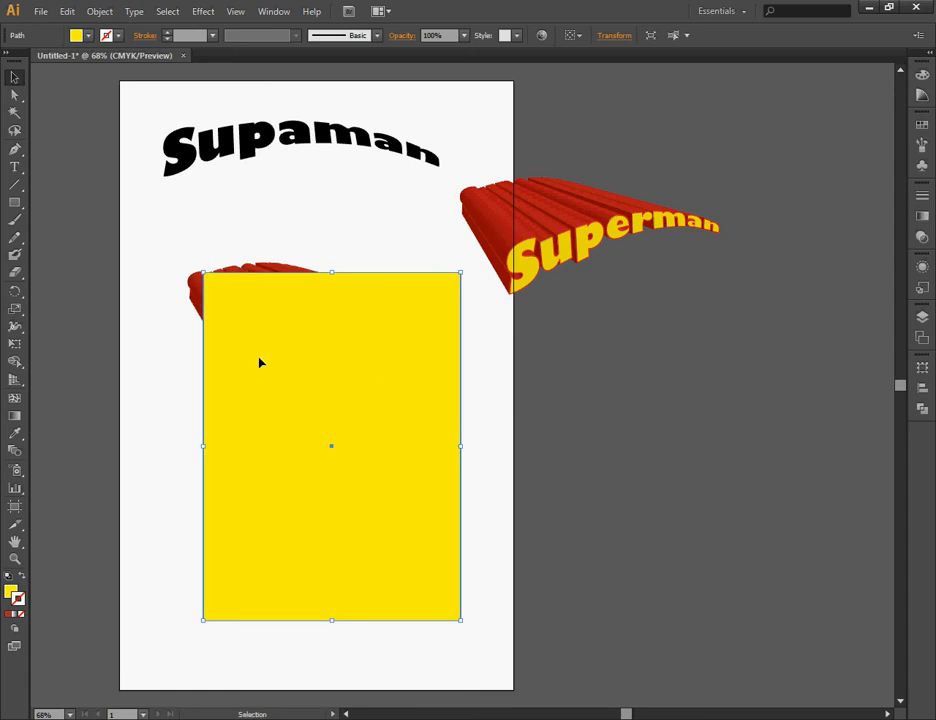
drag(349, 354, 351, 361)
drag(156, 243, 412, 434)
click(549, 411)
Give the rectangle the default white fill and black stroke, and place a duplicate offset toward its lower right.
click(394, 390)
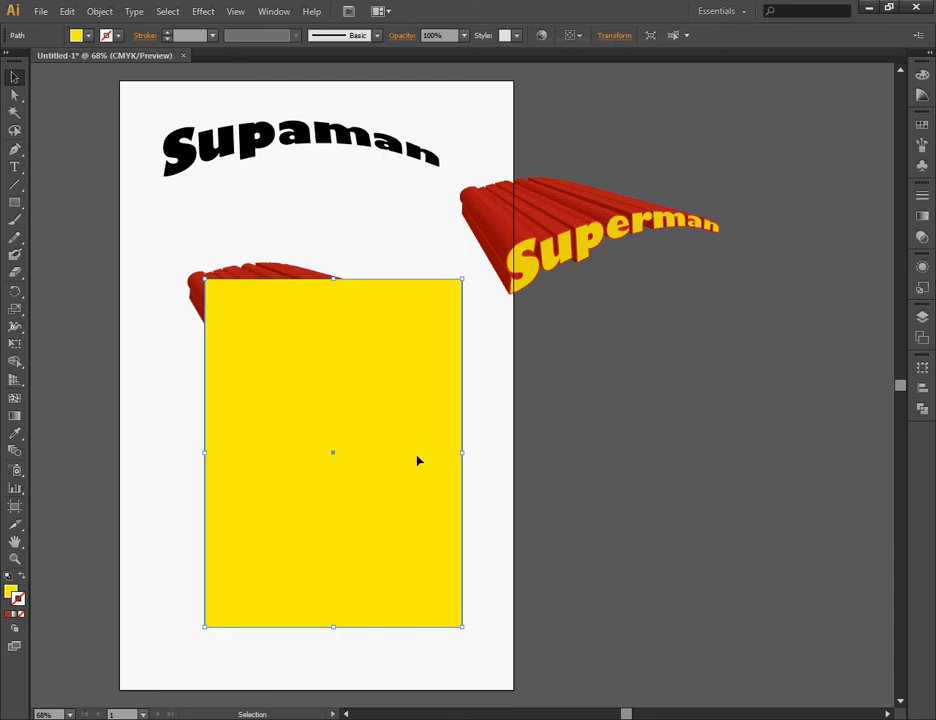
click(8, 578)
key(a)
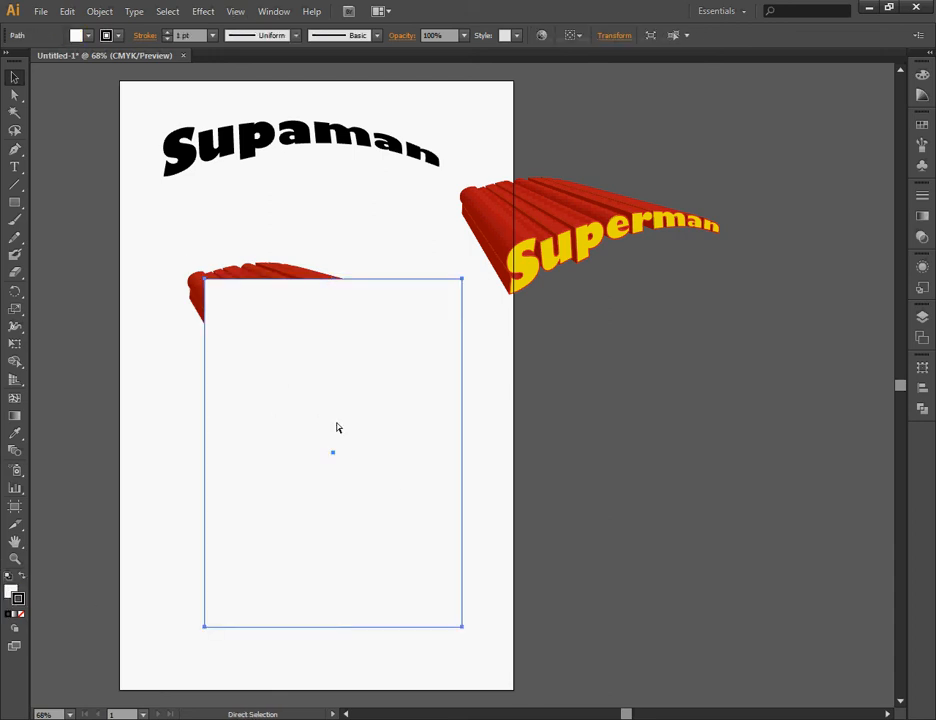
key(v)
mouse_move(396, 356)
mouse_down()
mouse_move(460, 393)
mouse_move(383, 360)
mouse_up()
key(Escape)
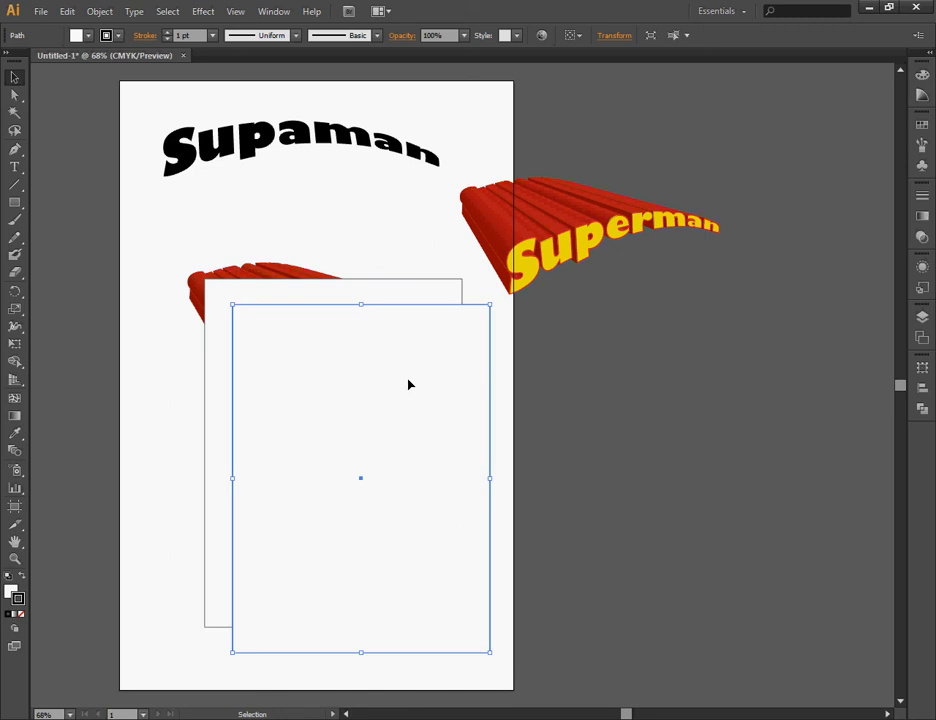
drag(422, 403, 437, 424)
Set the original rectangle's stroke weight to 7 pt and align the stroke to the inside.
click(407, 303)
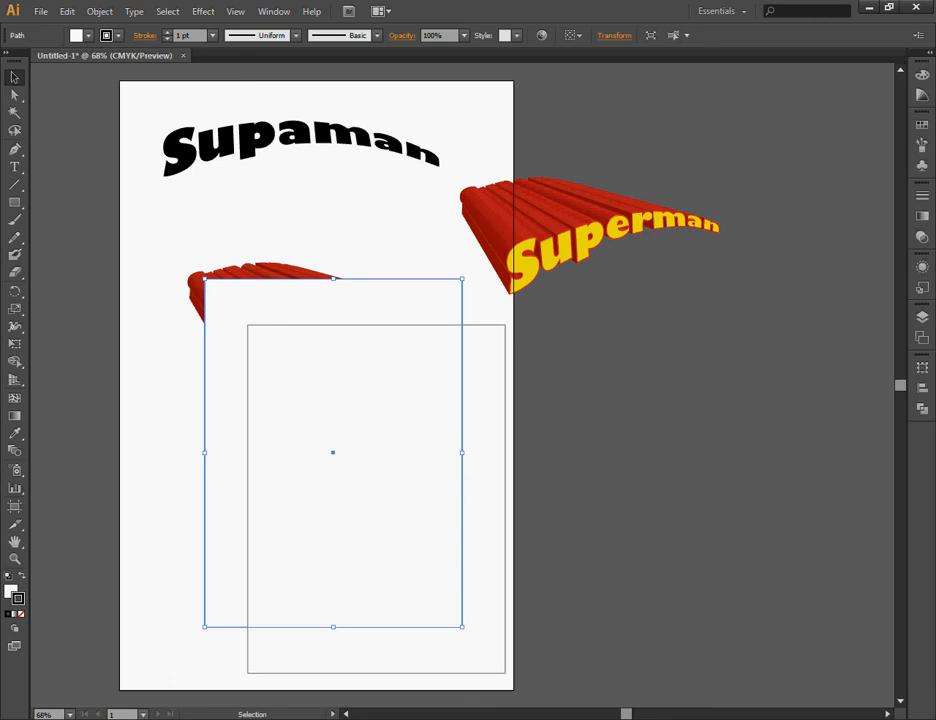
click(922, 196)
click(794, 201)
click(794, 201)
click(794, 201)
click(794, 201)
click(794, 201)
click(794, 201)
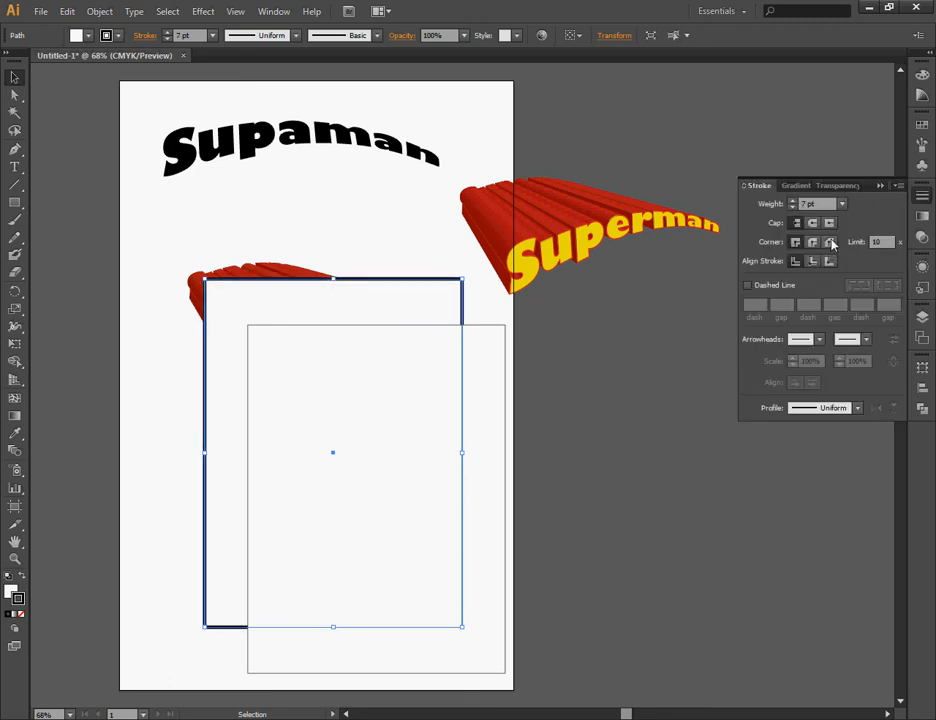
click(813, 262)
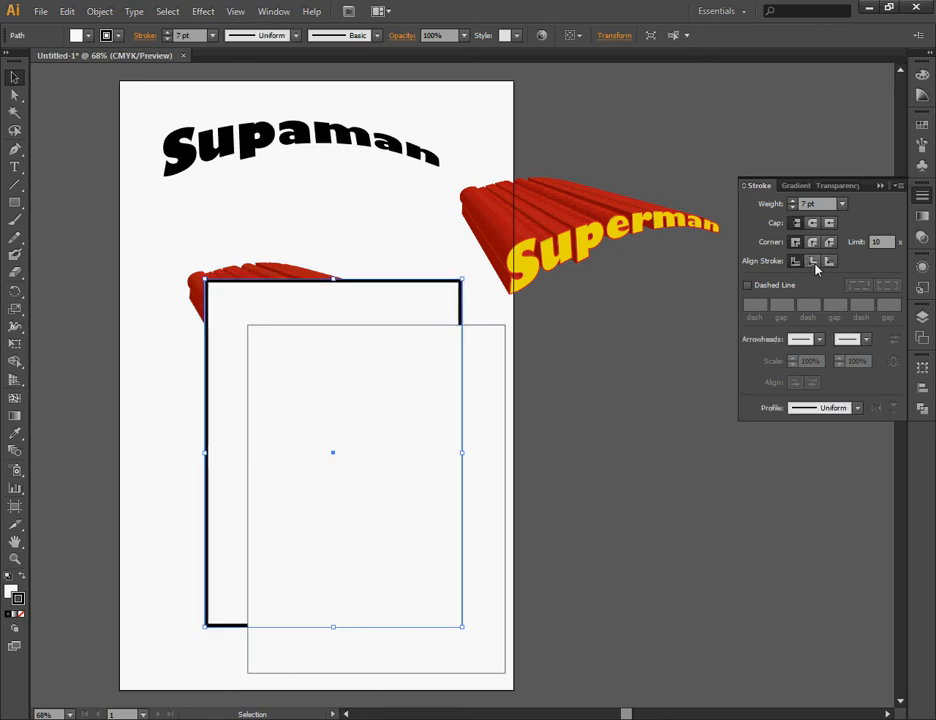
Select both rectangles and align them so the thin-stroked copy sits exactly over the 7 pt one.
click(393, 380)
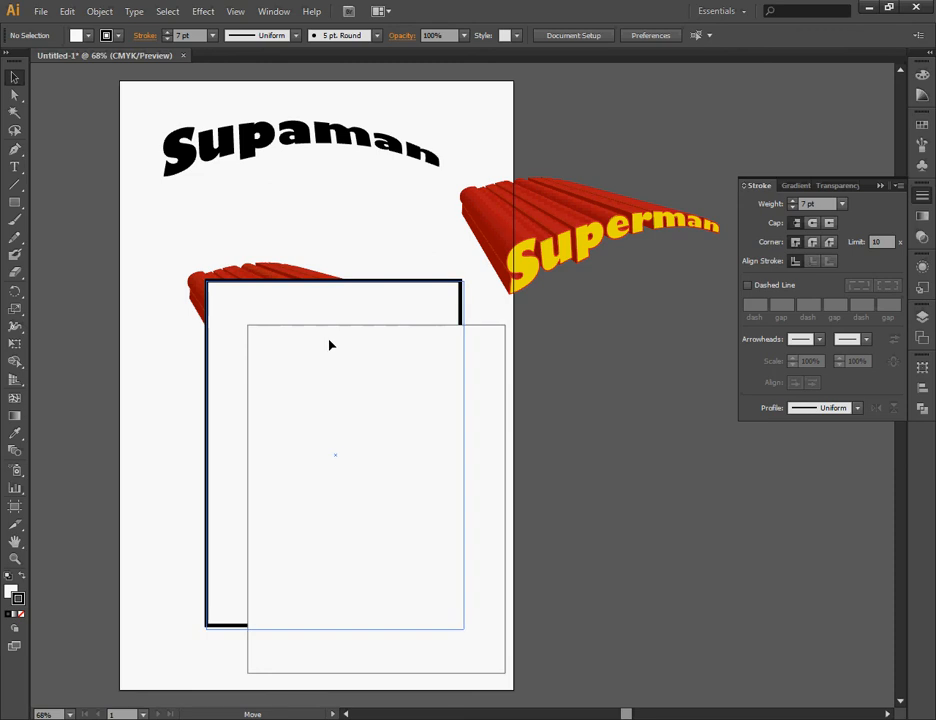
drag(327, 339, 327, 339)
drag(428, 257, 467, 308)
click(572, 125)
drag(529, 482, 414, 505)
click(567, 36)
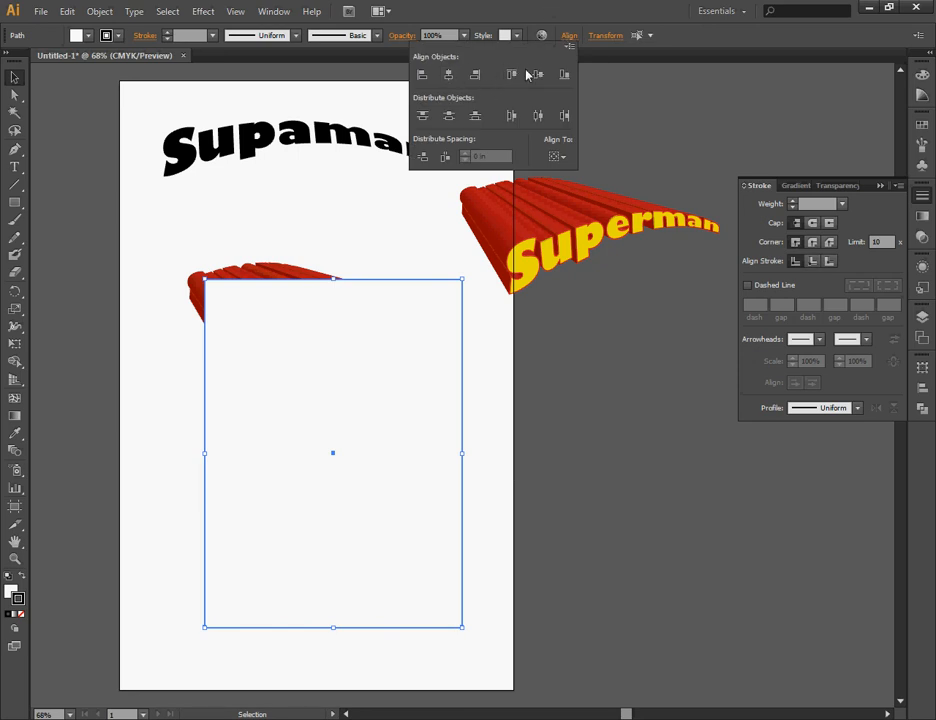
Make a clipping mask from the two rectangles and the expanded Superman text.
drag(188, 244, 395, 405)
right_click(379, 358)
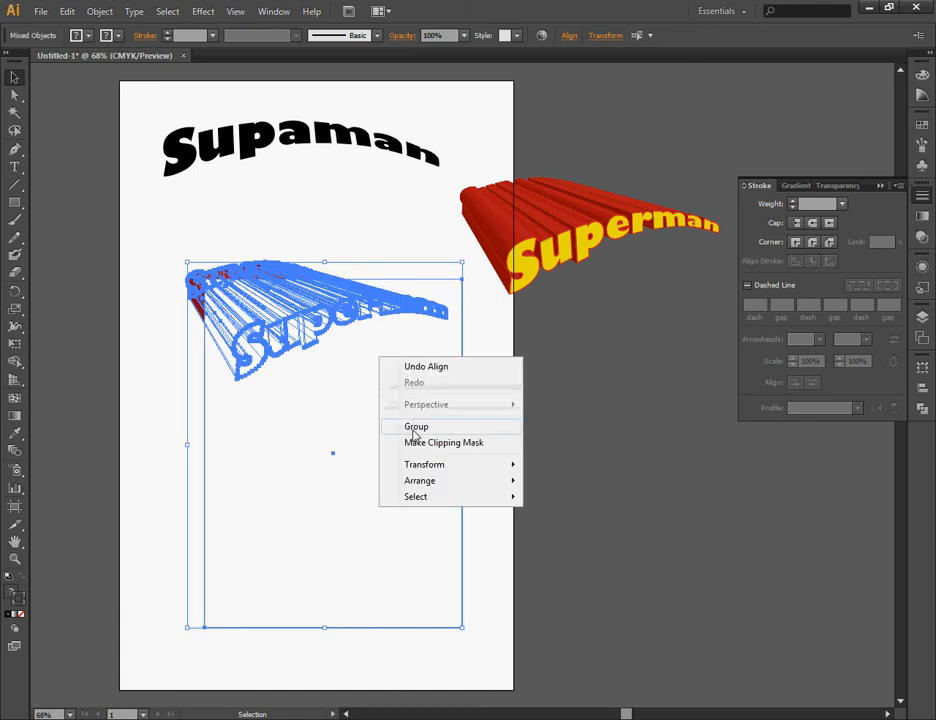
click(461, 443)
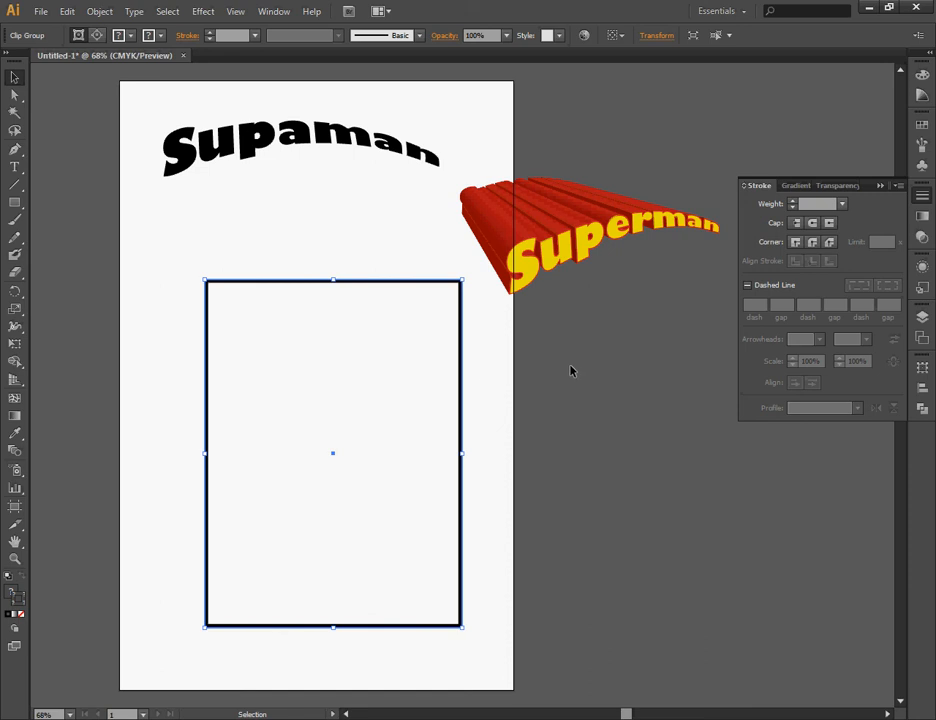
Isolate the clip group and send the 7 pt bordered rectangle behind the Superman text.
double_click(297, 372)
click(298, 371)
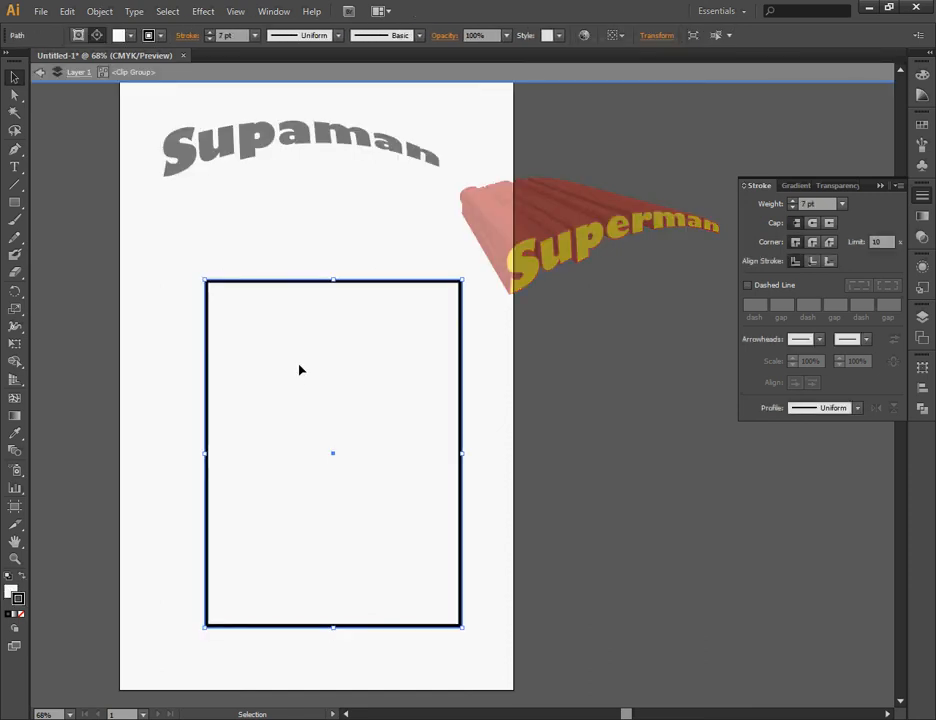
key(ctrl+[)
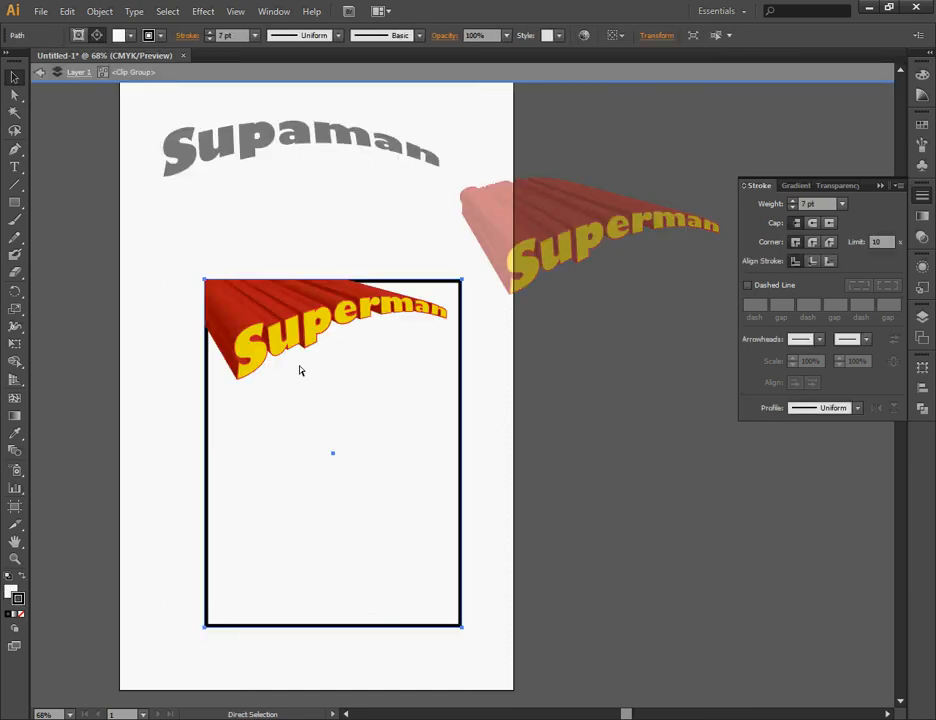
click(362, 220)
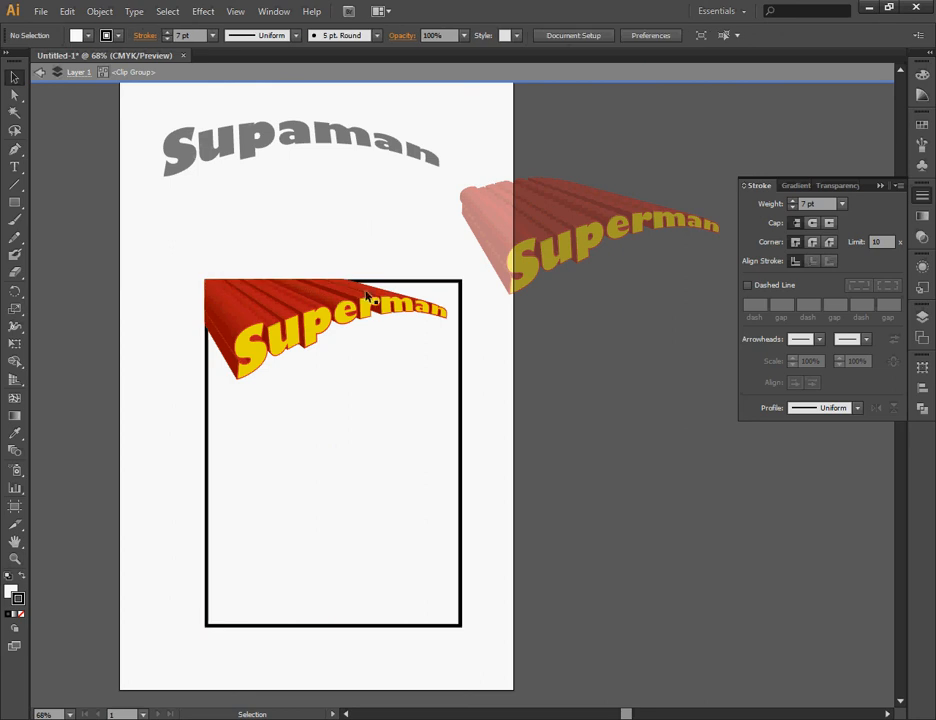
Remove the fill from the 7 pt bordered rectangle and bring it in front of the Superman text.
click(377, 354)
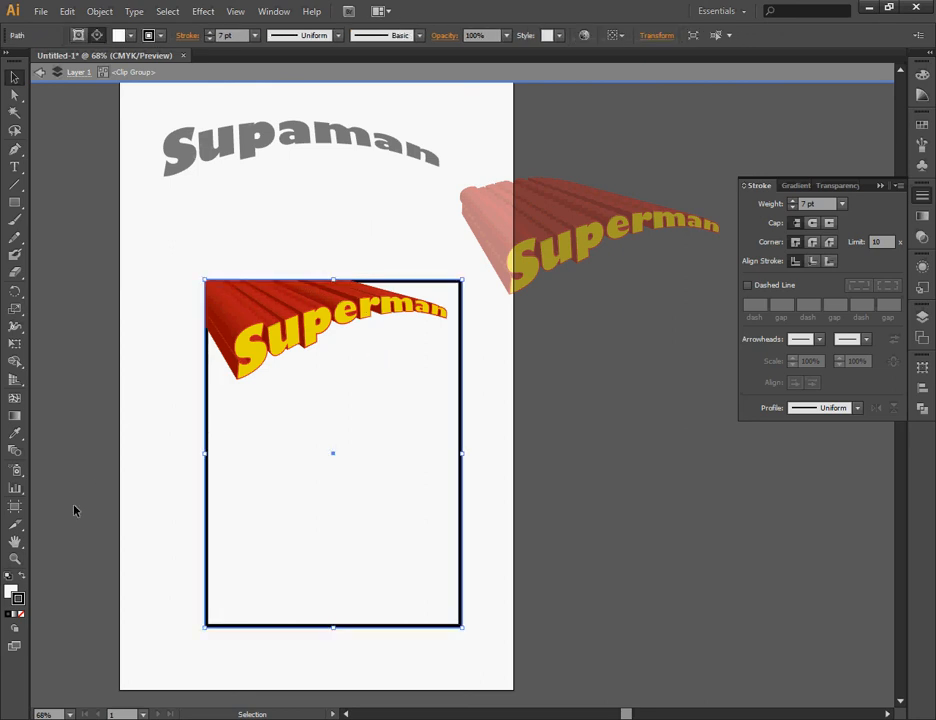
click(22, 614)
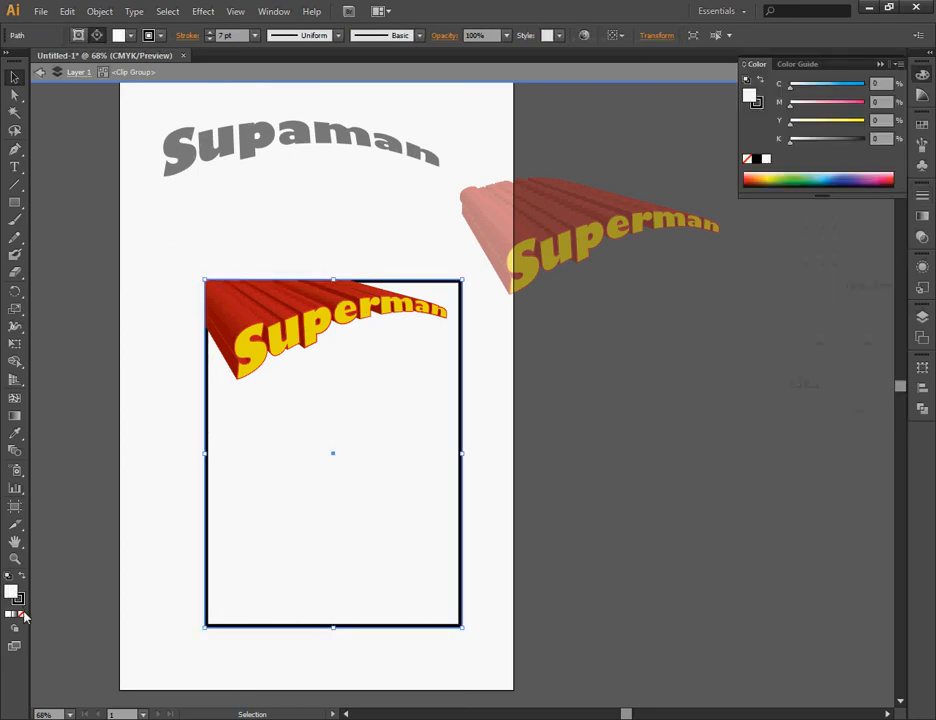
click(170, 360)
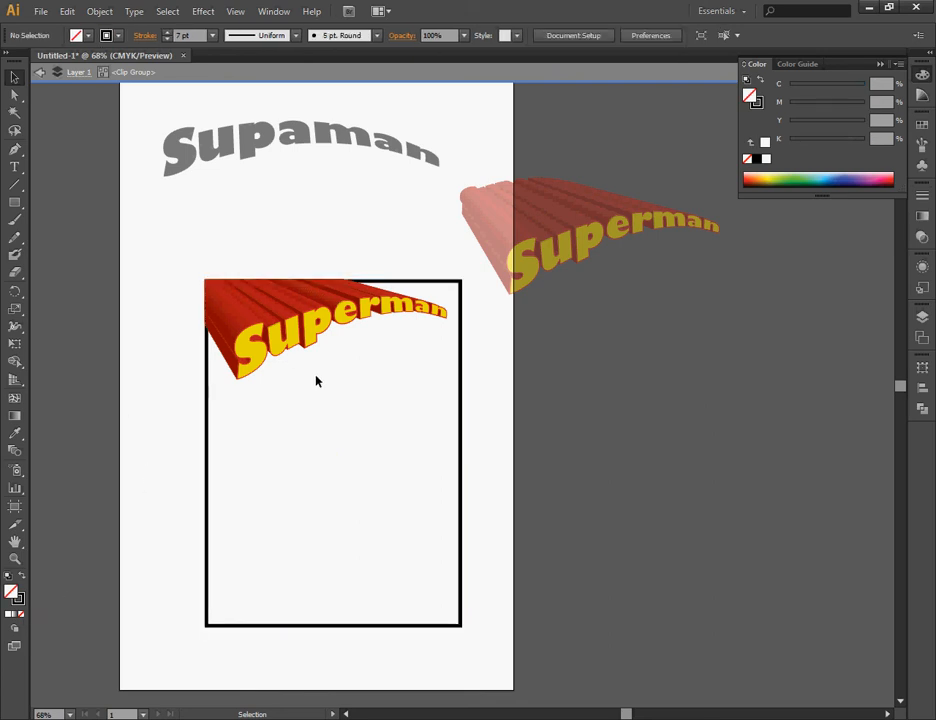
click(461, 331)
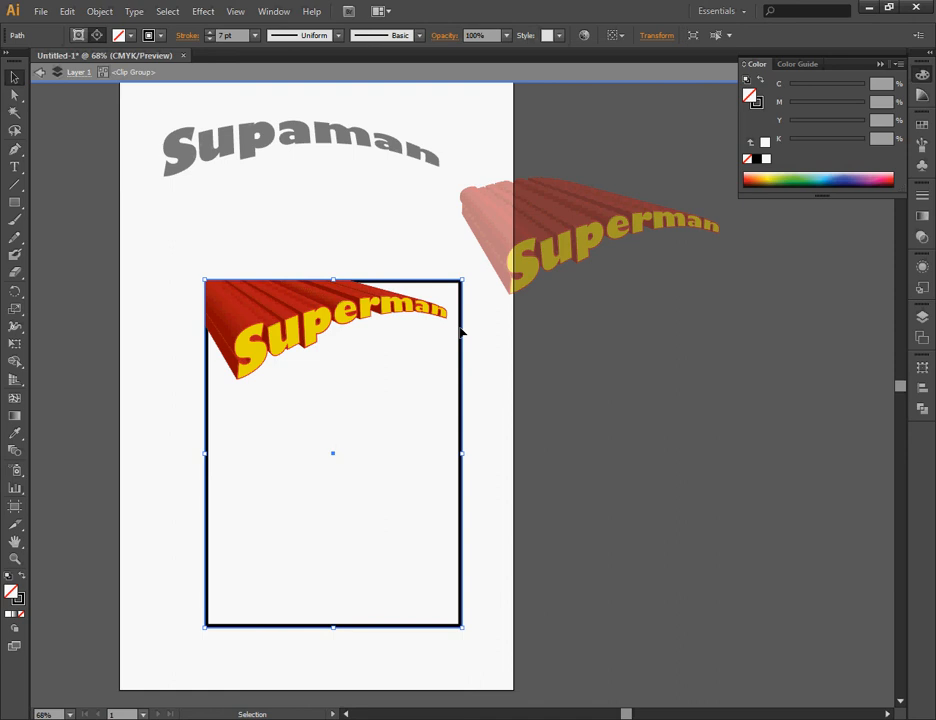
click(341, 260)
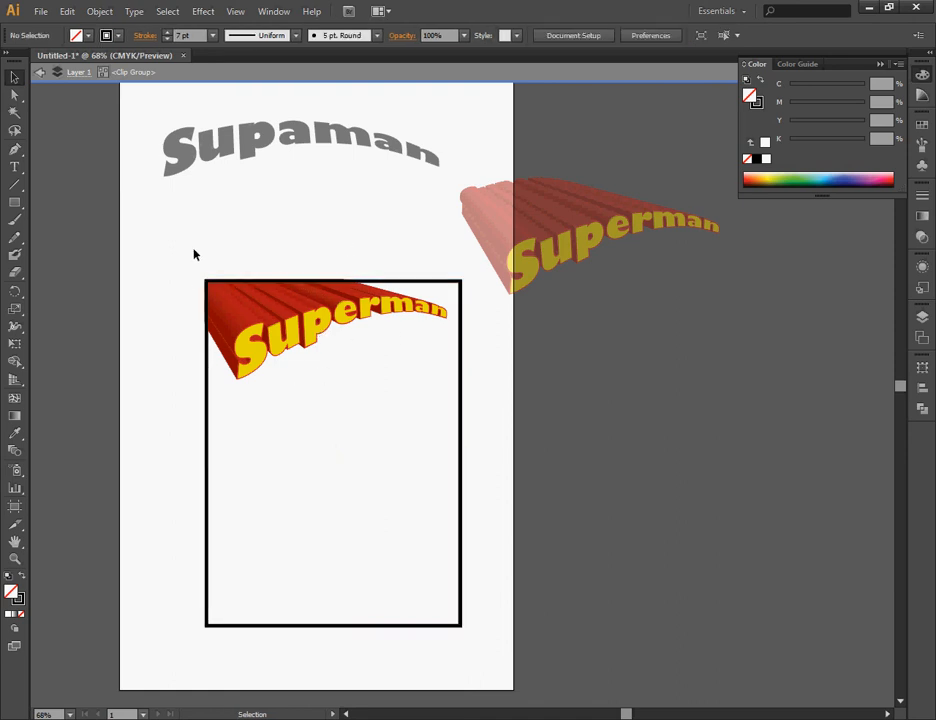